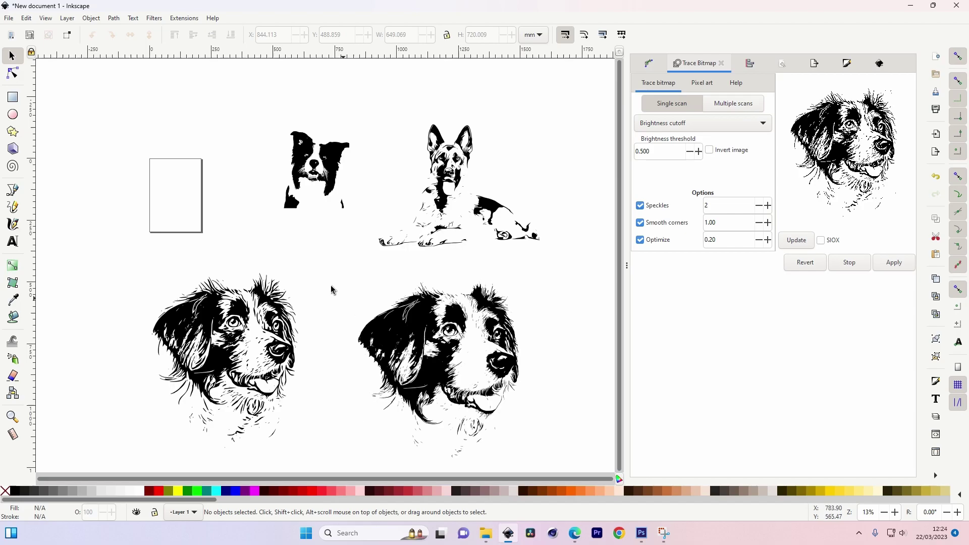
Select and inspect the traced dog-head portraits in Inkscape, then switch to the Photoshop window
left_click(403, 329)
left_click(344, 279)
mouse_move(344, 279)
left_mouse_down()
mouse_move(555, 437)
mouse_move(559, 459)
left_mouse_up()
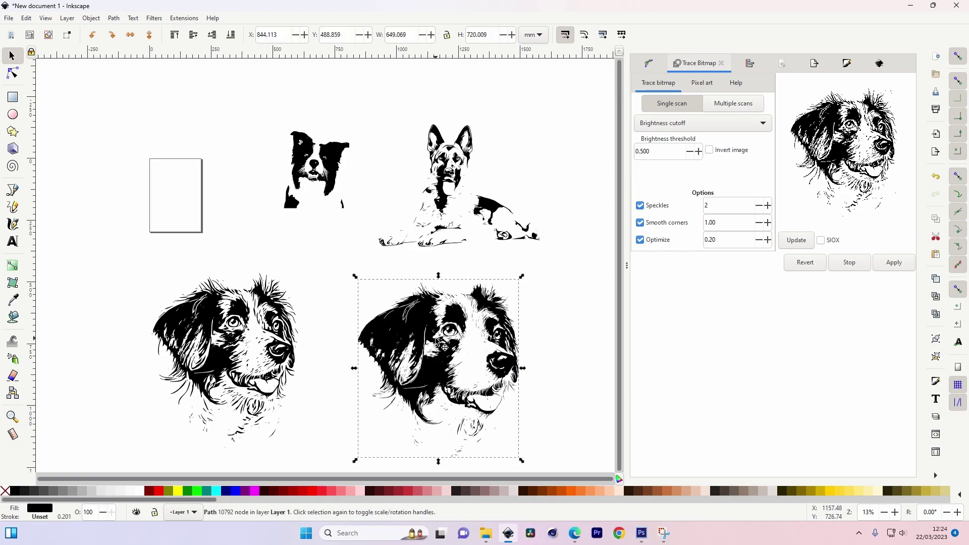
left_click(374, 267)
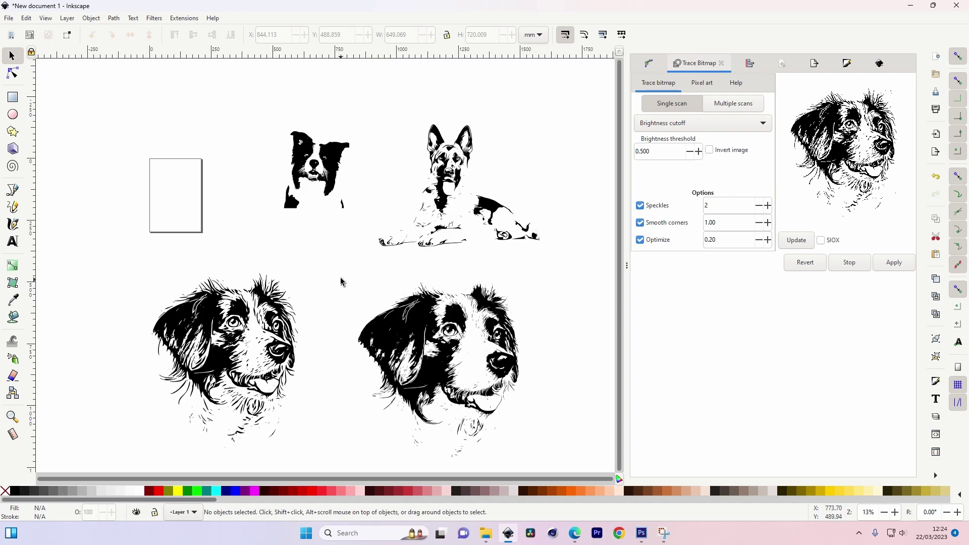
mouse_move(341, 282)
left_mouse_down()
mouse_move(573, 458)
mouse_move(575, 432)
left_mouse_up()
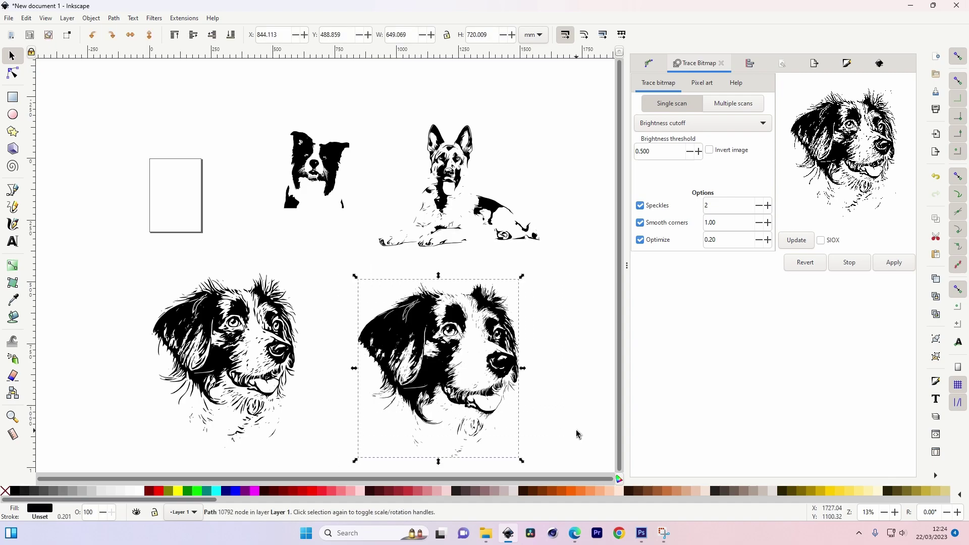
left_click(575, 432)
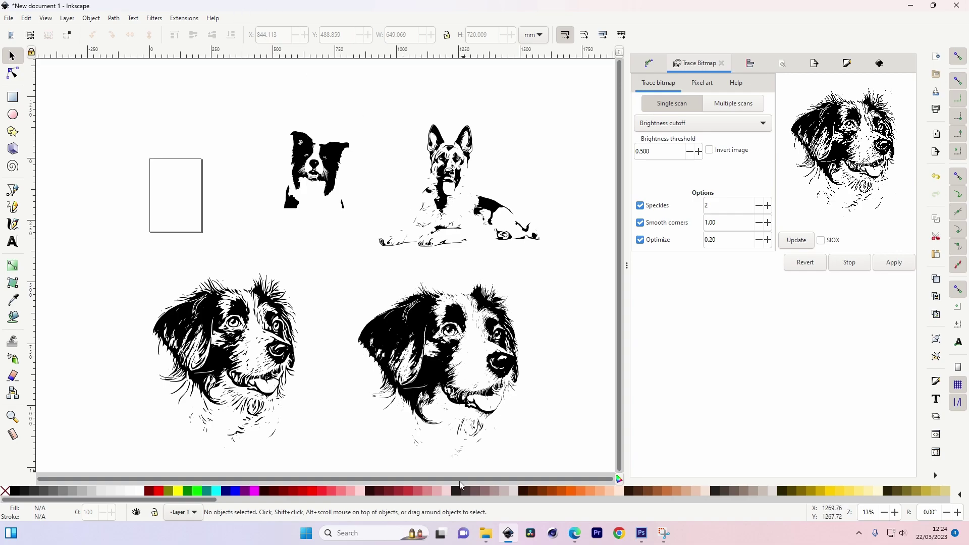
mouse_move(578, 539)
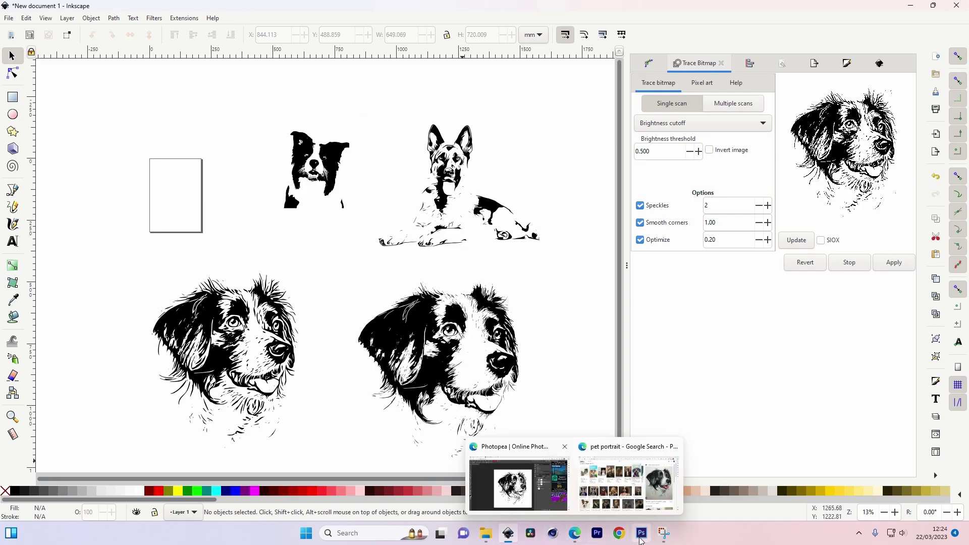
left_click(641, 534)
Bring Photopea forward, choose the Move tool and deselect the Threshold 1 layer
mouse_move(575, 534)
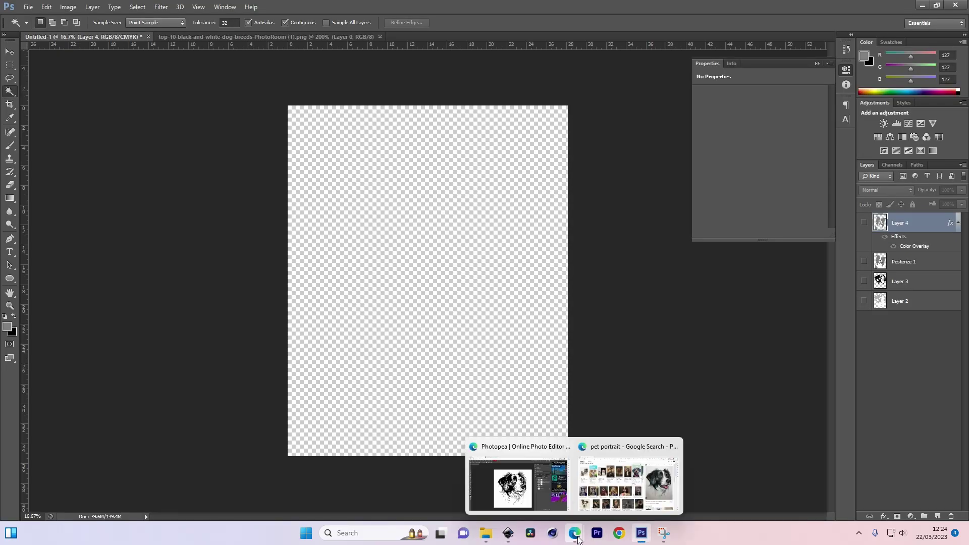
left_click(518, 481)
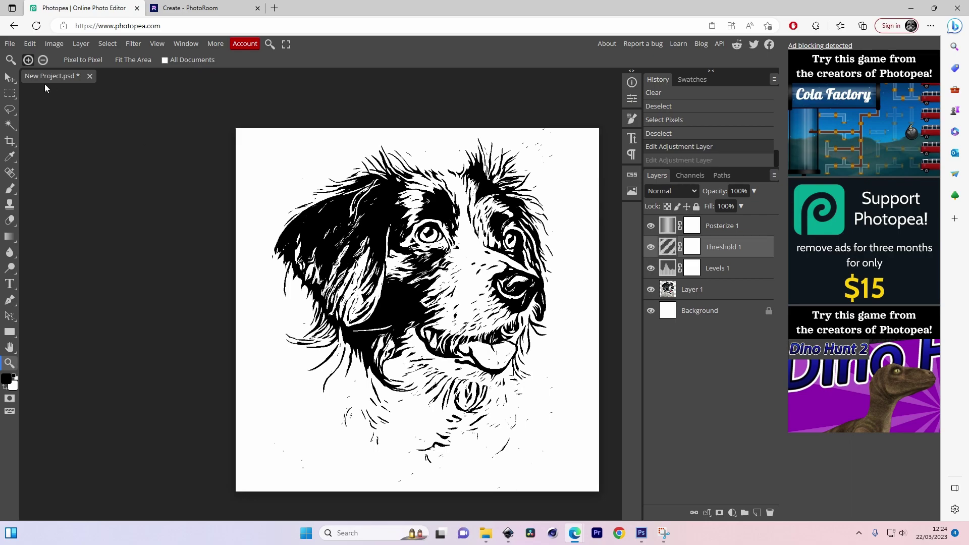
left_click(9, 77)
left_click(156, 203)
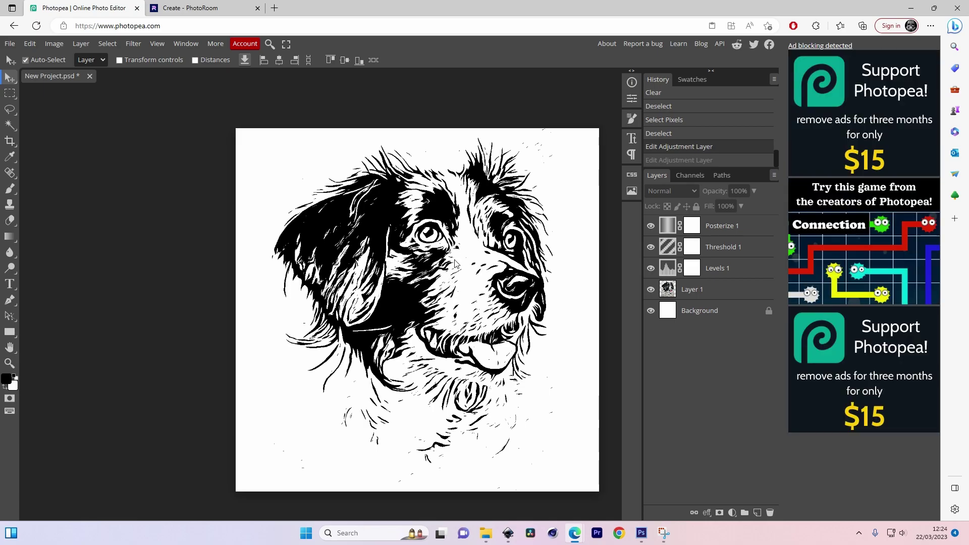
Return to Inkscape and nudge the left dog head into a new position
mouse_move(508, 532)
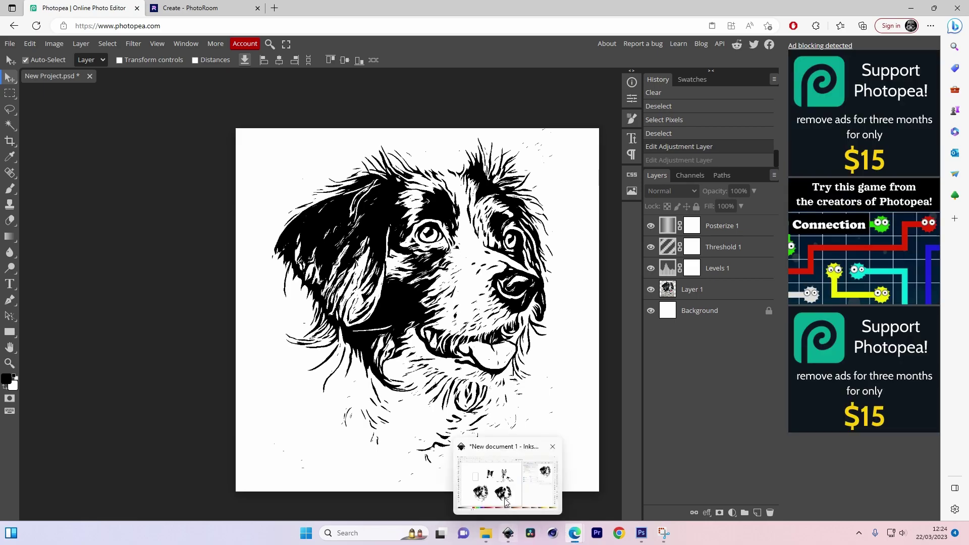
left_click(506, 502)
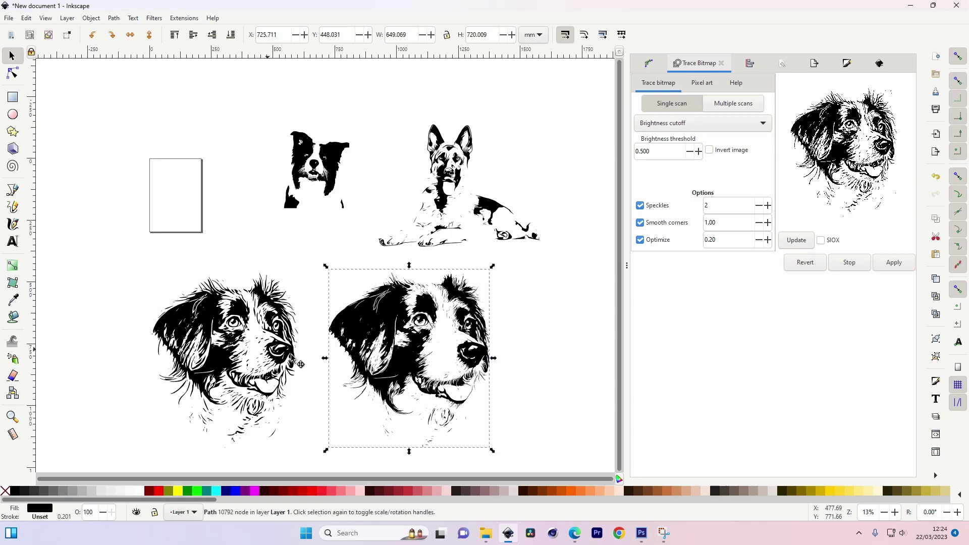
mouse_move(301, 364)
left_mouse_down()
mouse_move(318, 366)
mouse_move(307, 359)
left_mouse_up()
key("Escape")
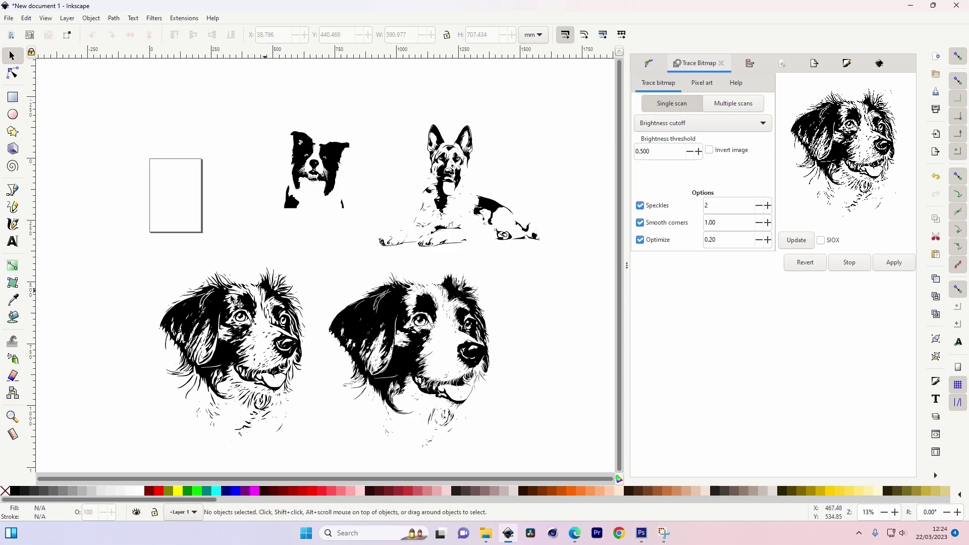
left_click_drag(237, 326, 230, 322)
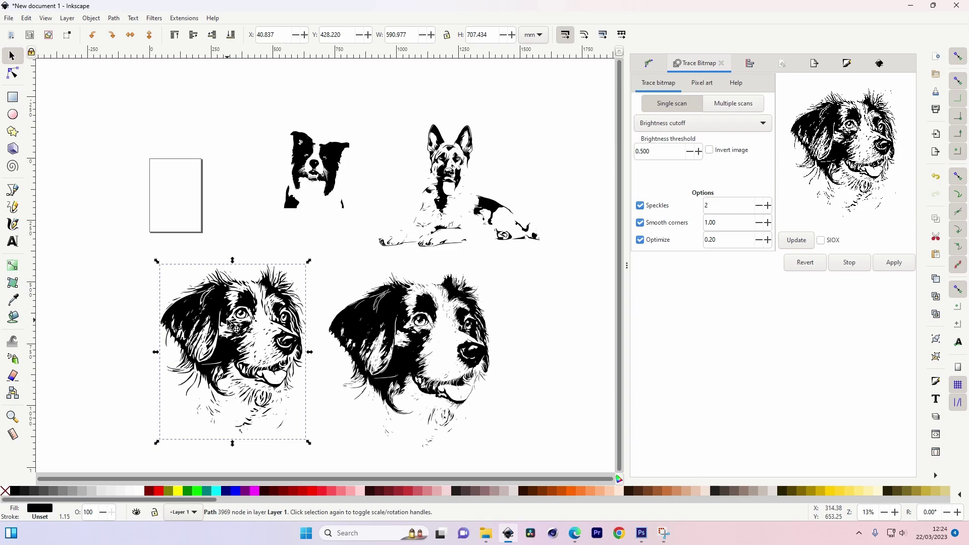
left_click(246, 245)
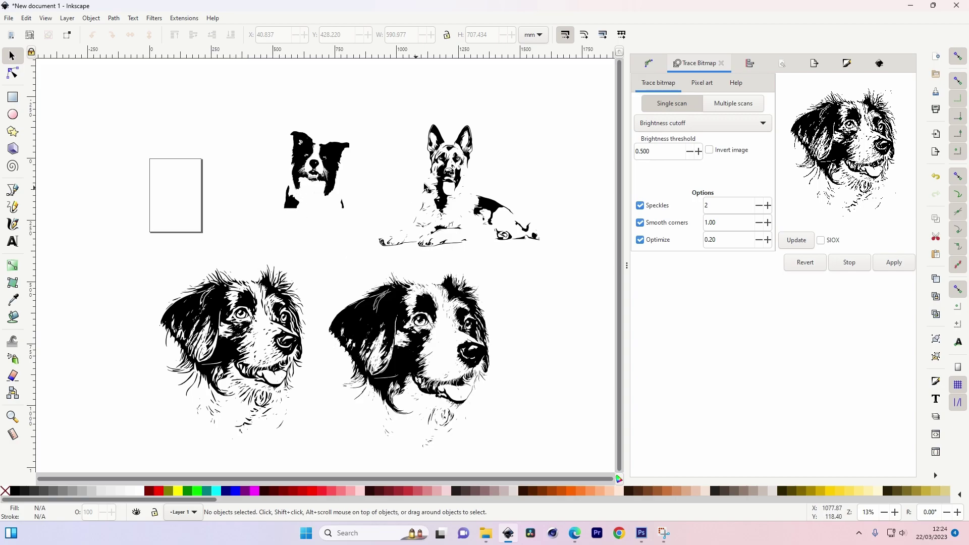
Move the German shepherd image and both dog heads lower on the canvas
left_click_drag(452, 216, 448, 241)
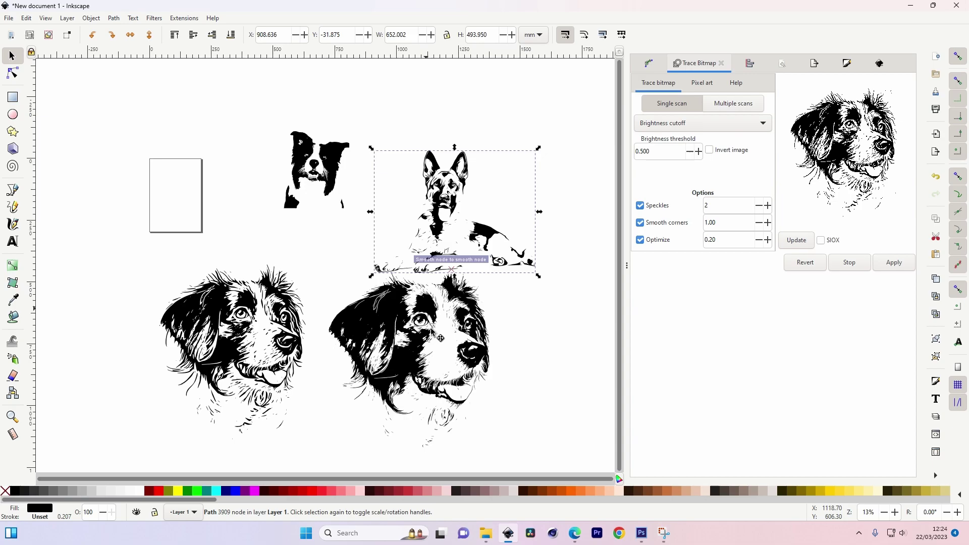
left_click_drag(448, 344, 458, 362)
left_click_drag(291, 329, 301, 347)
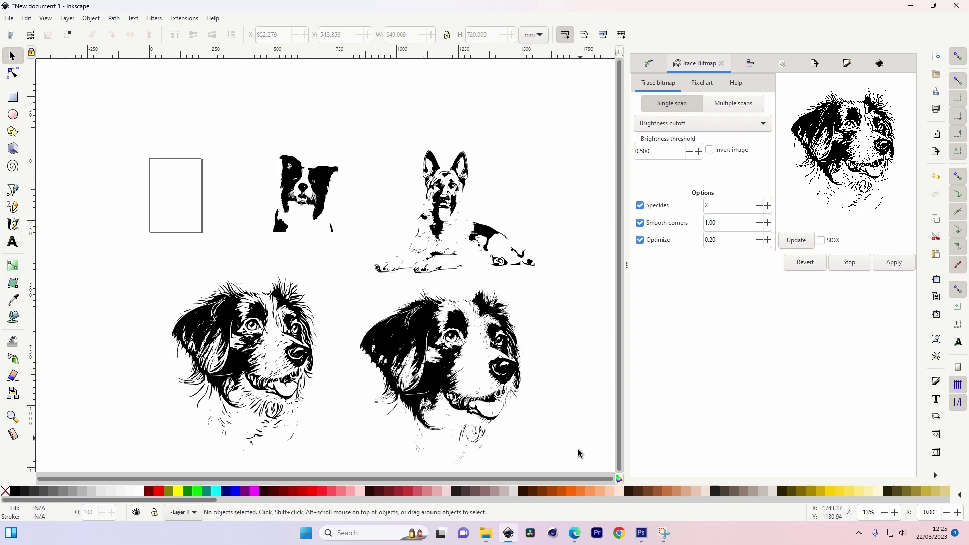
View the pet portrait image search results, then switch to the Photopea browser window
mouse_move(575, 532)
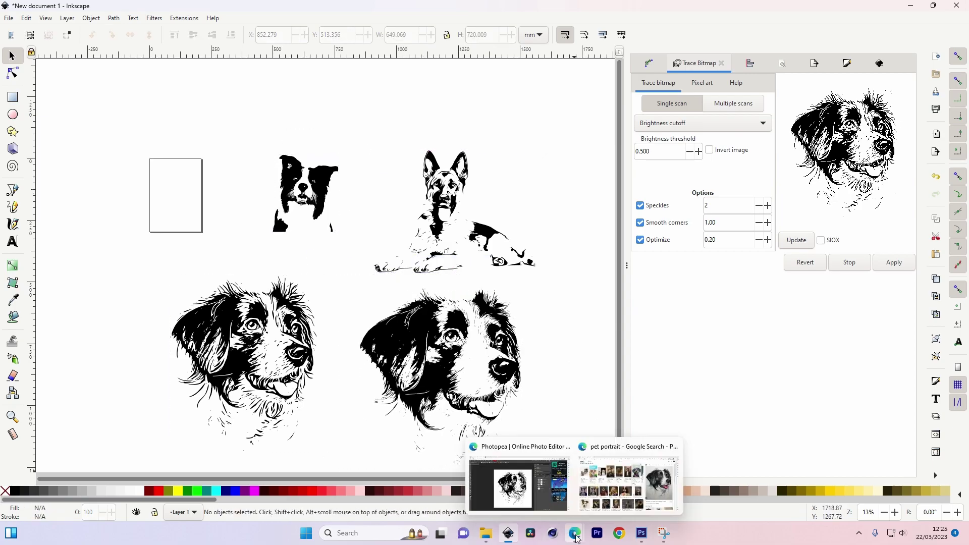
left_click(607, 495)
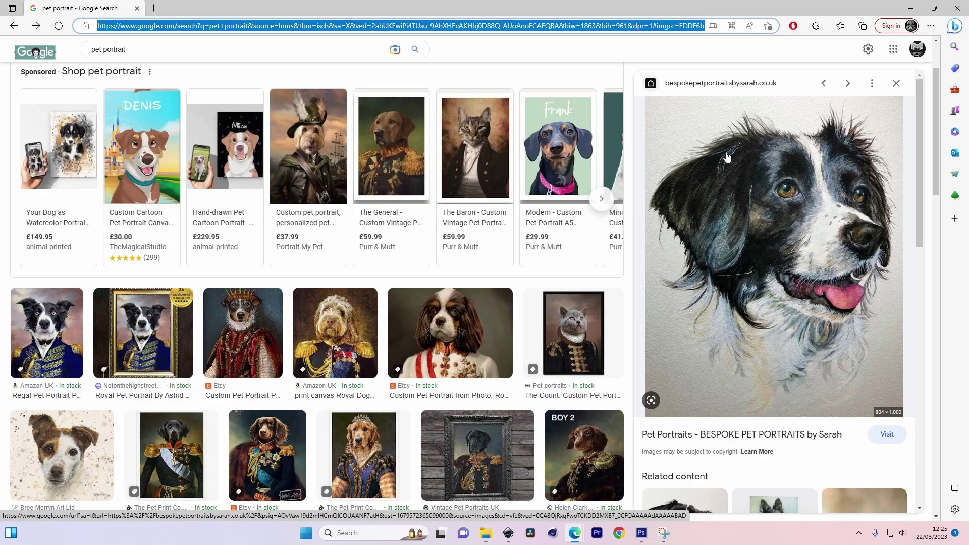
mouse_move(587, 531)
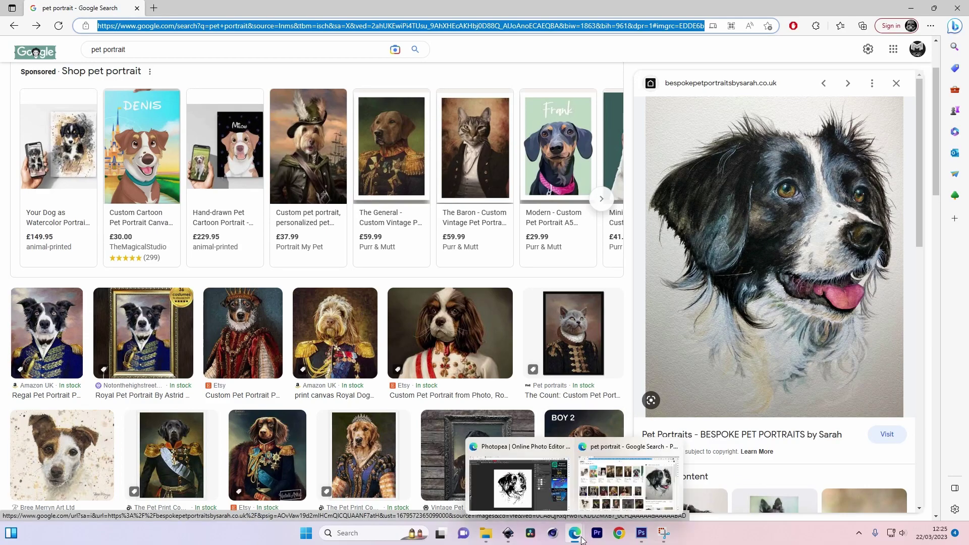
left_click(552, 510)
Go from the PhotoRoom Create tab to the Photopea dog tab and back, then to the pet portrait search window
left_click(212, 8)
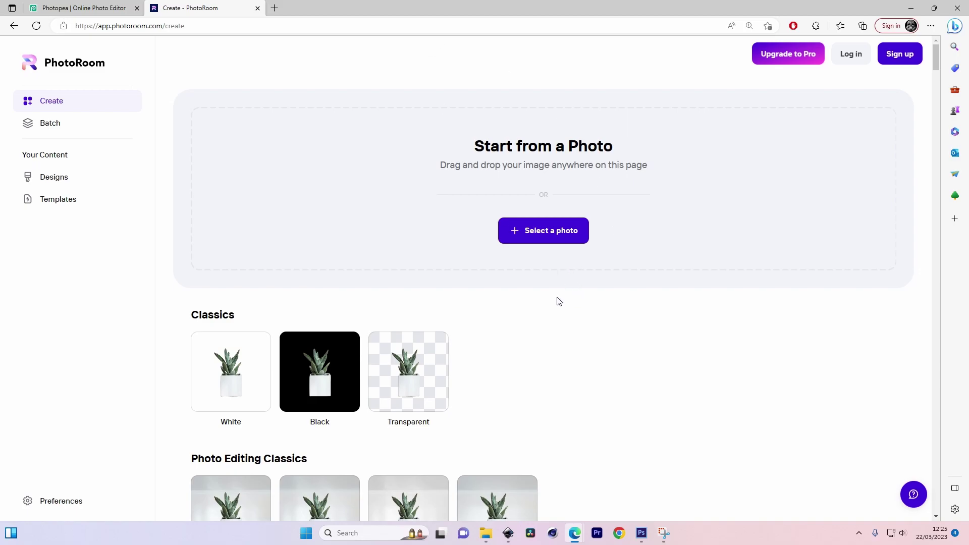
left_click(83, 8)
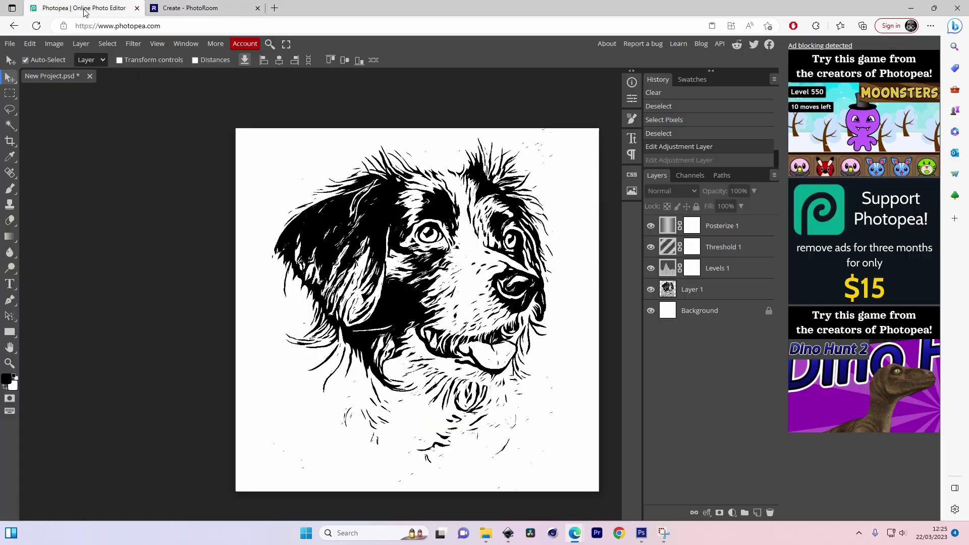
left_click(177, 10)
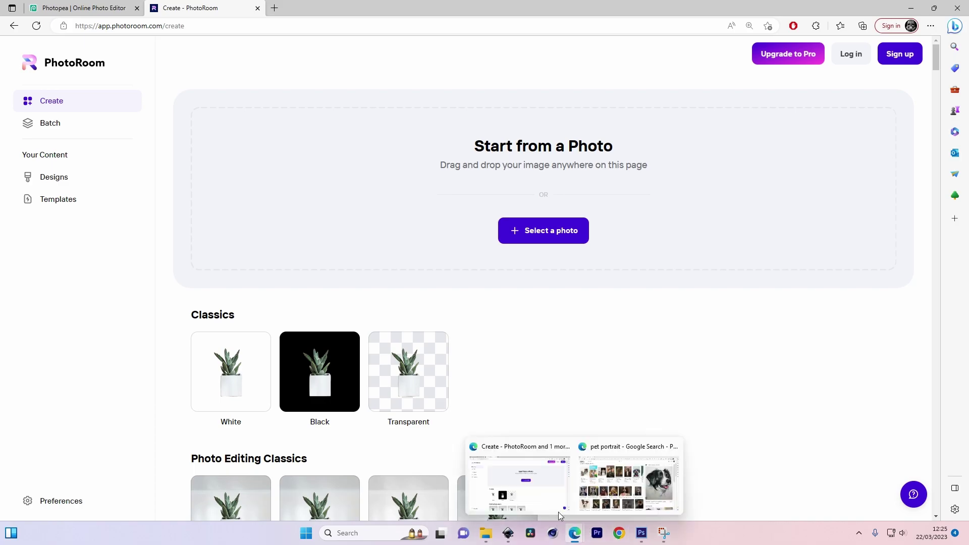
left_click(613, 487)
Restore the browser window, set PhotoRoom's Background layer to transparent, and download the free preview PNG
double_click(674, 9)
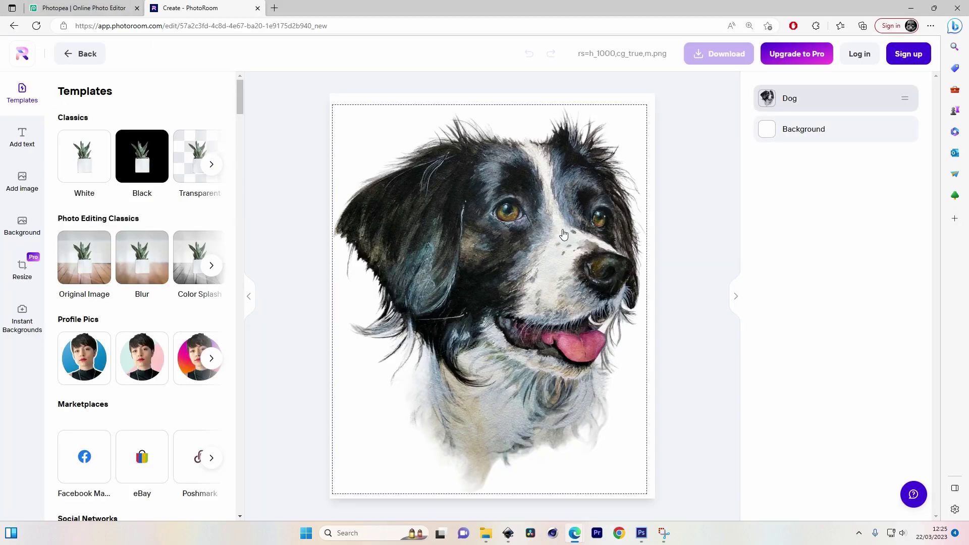
left_click(809, 134)
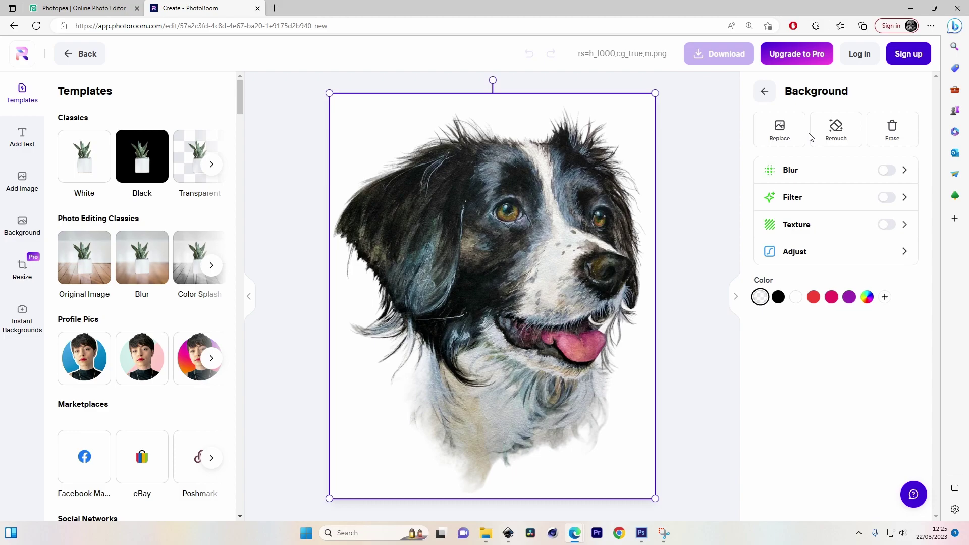
left_click(761, 298)
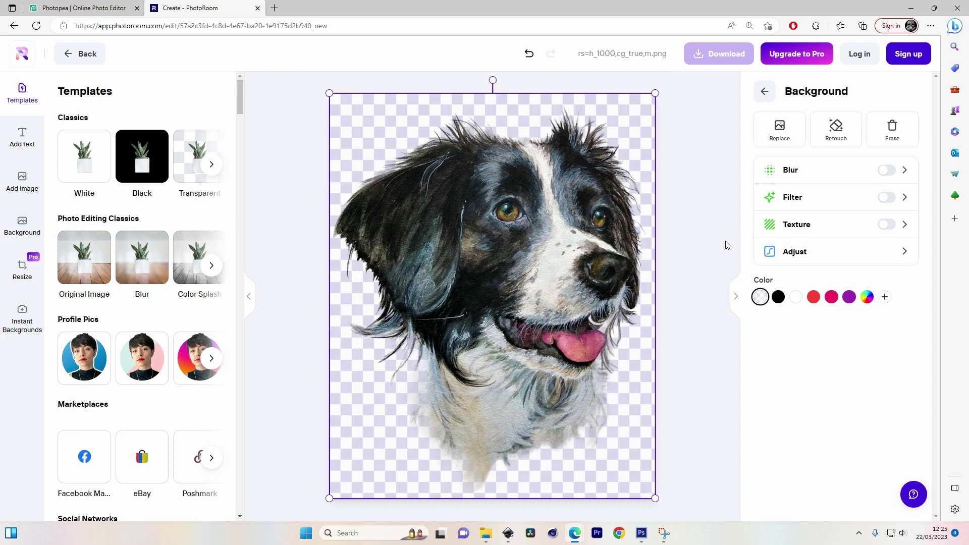
left_click(305, 166)
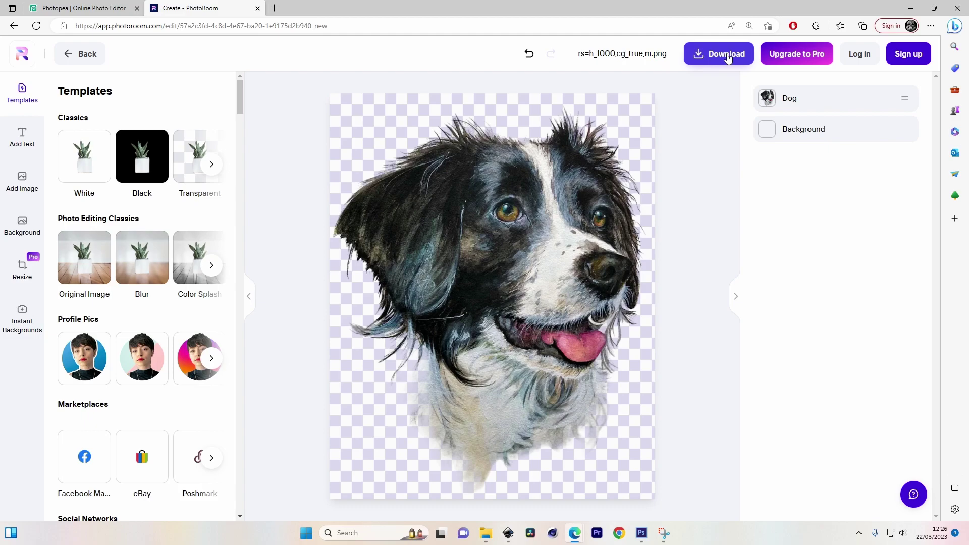
left_click(727, 59)
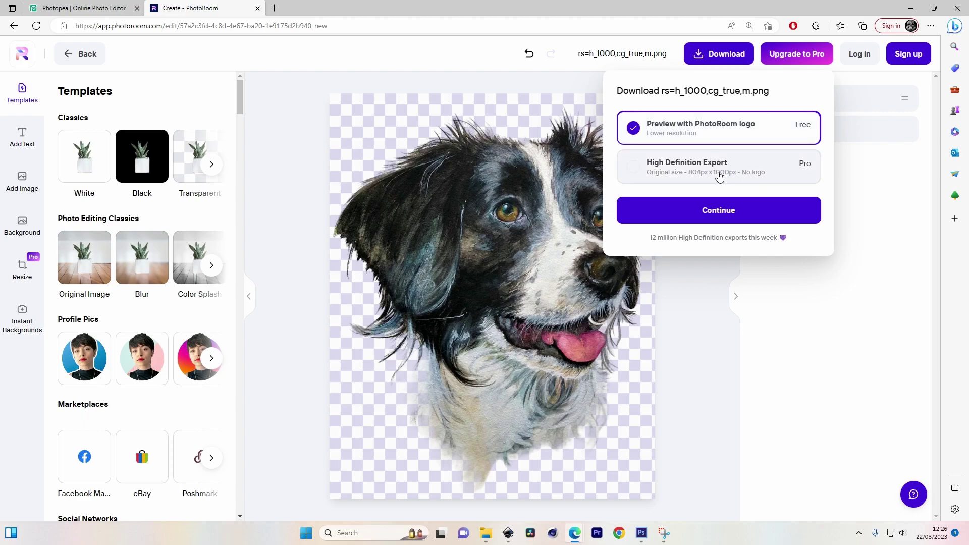
double_click(723, 213)
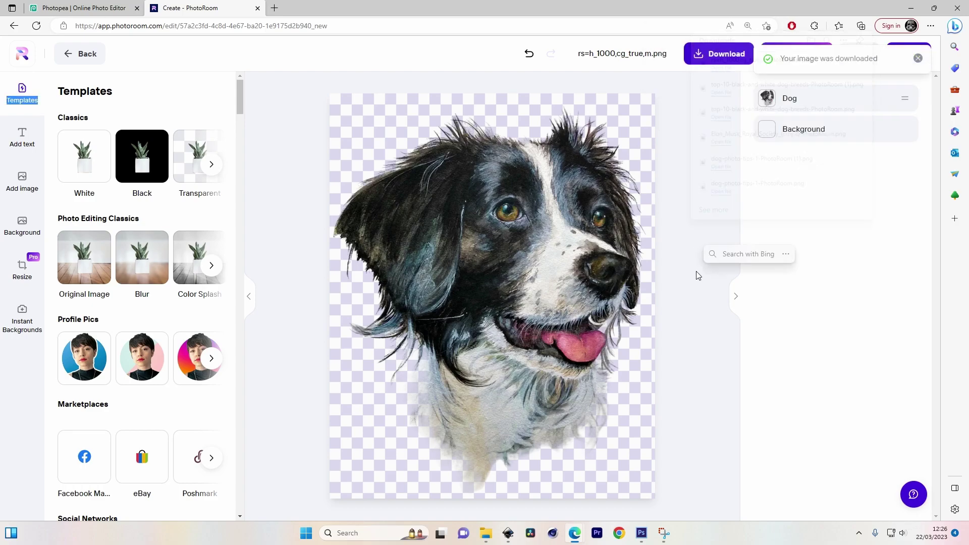
Resample the dog image to 150 pixels/inch (1675 × 2083 px) and zoom out to 33.3%
left_click(647, 538)
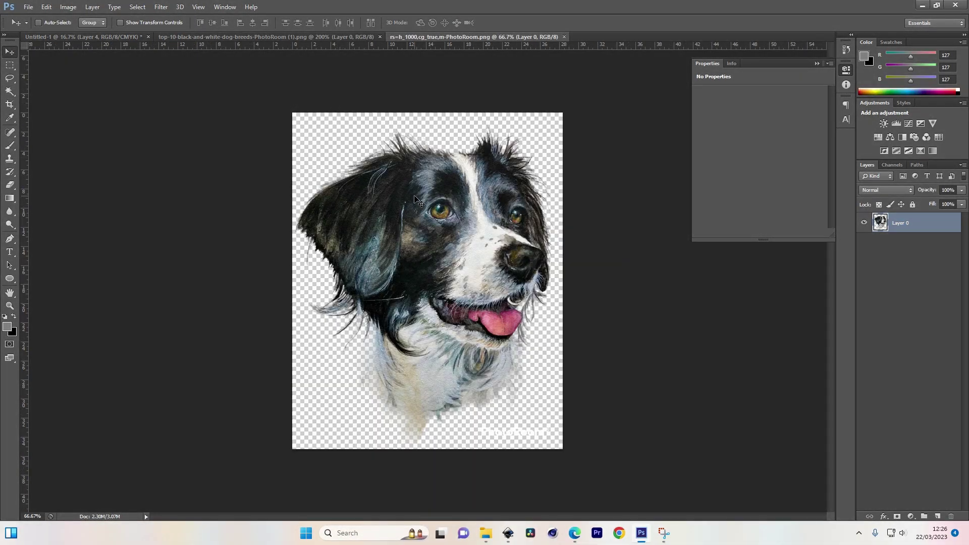
left_click(68, 6)
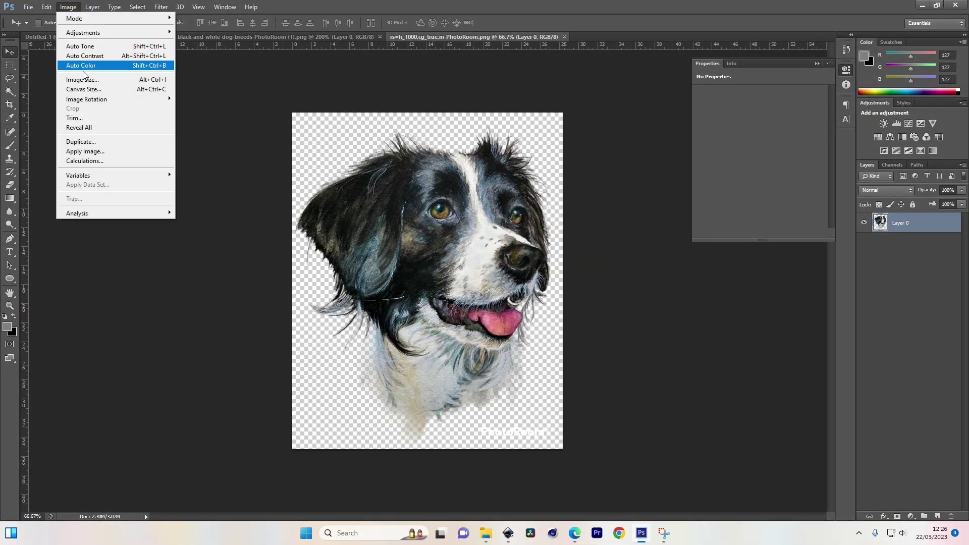
left_click(83, 79)
left_click_drag(437, 113, 182, 100)
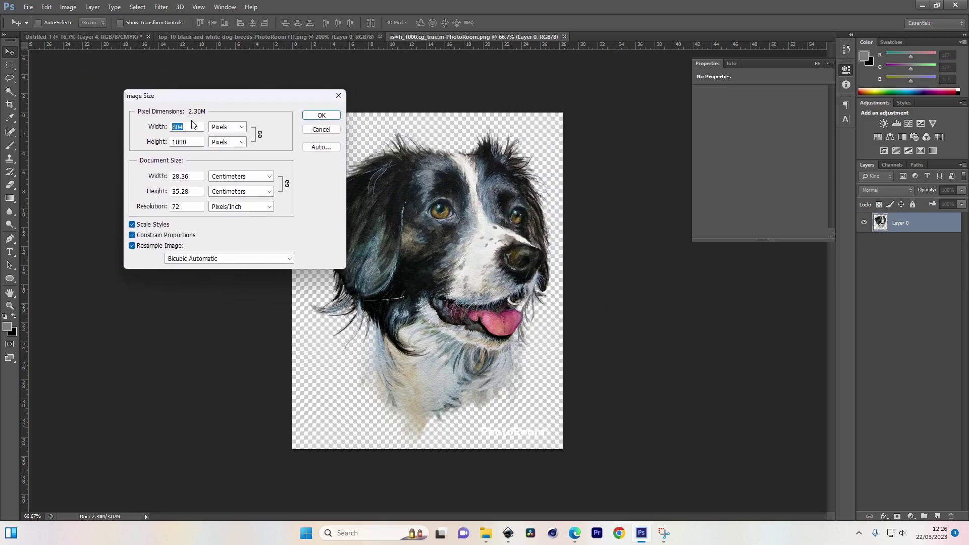
double_click(182, 207)
type("150")
left_click(321, 115)
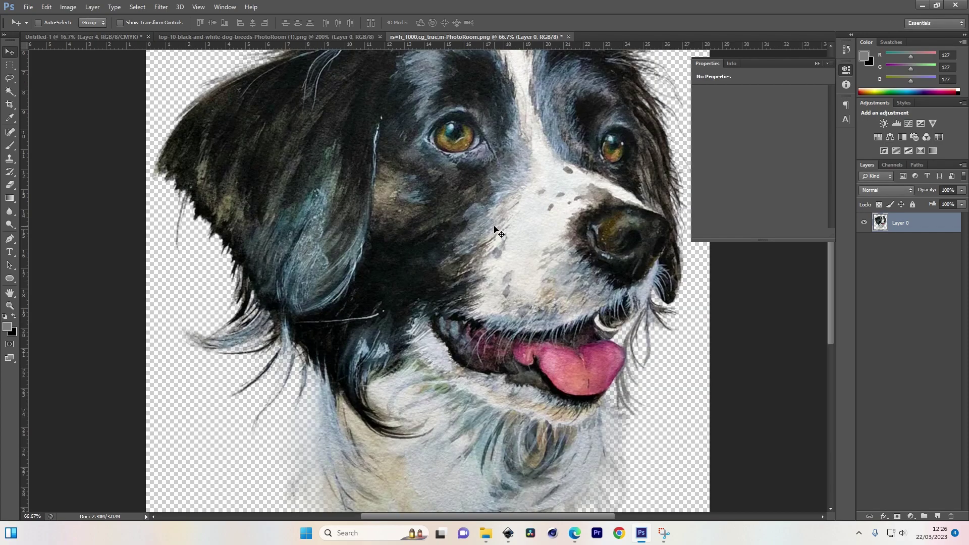
key("z")
left_click(459, 241, "alt")
left_click(459, 241, "alt")
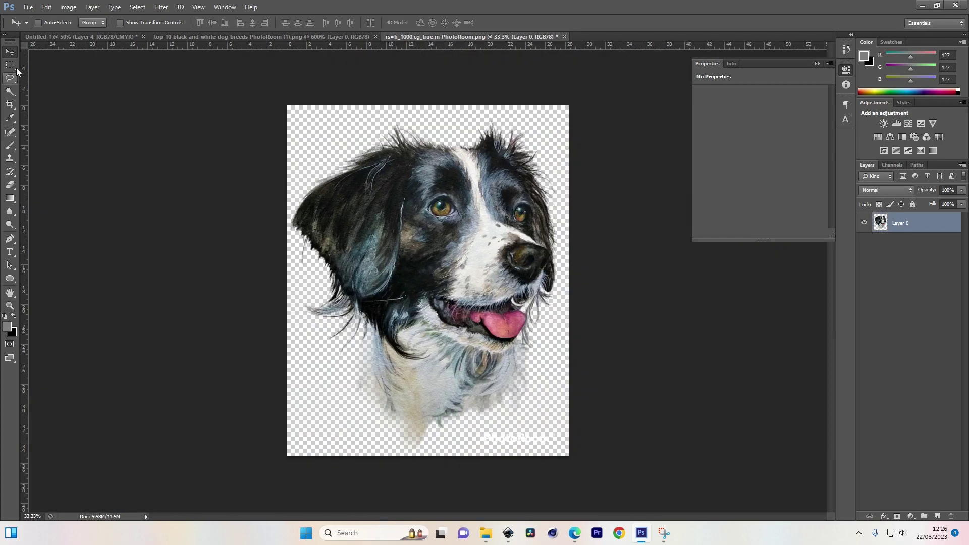
Delete the bottom-right PhotoRoom watermark with a rectangular selection, then nudge the dog layer slightly
left_click(9, 65)
left_click_drag(464, 459, 588, 426)
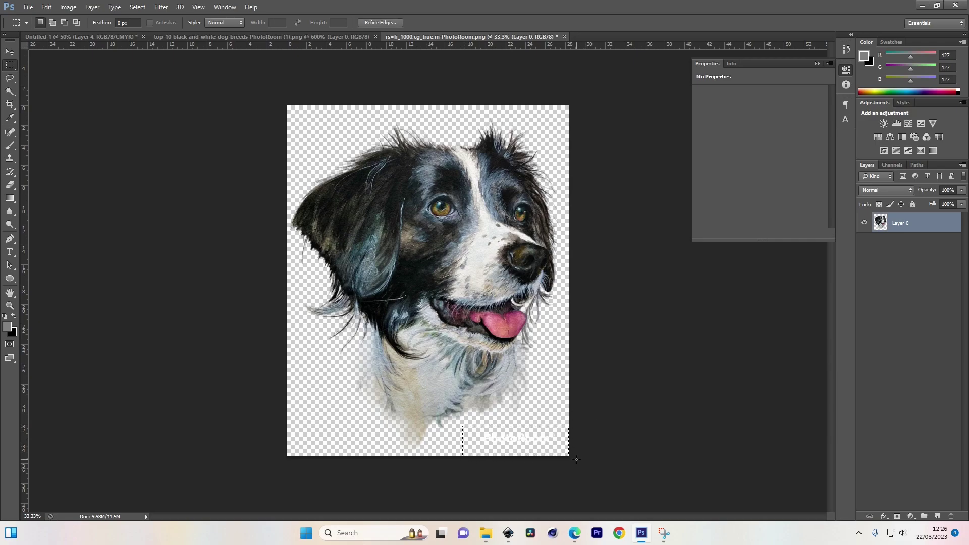
key("Delete")
key("ctrl+d")
left_click(11, 52)
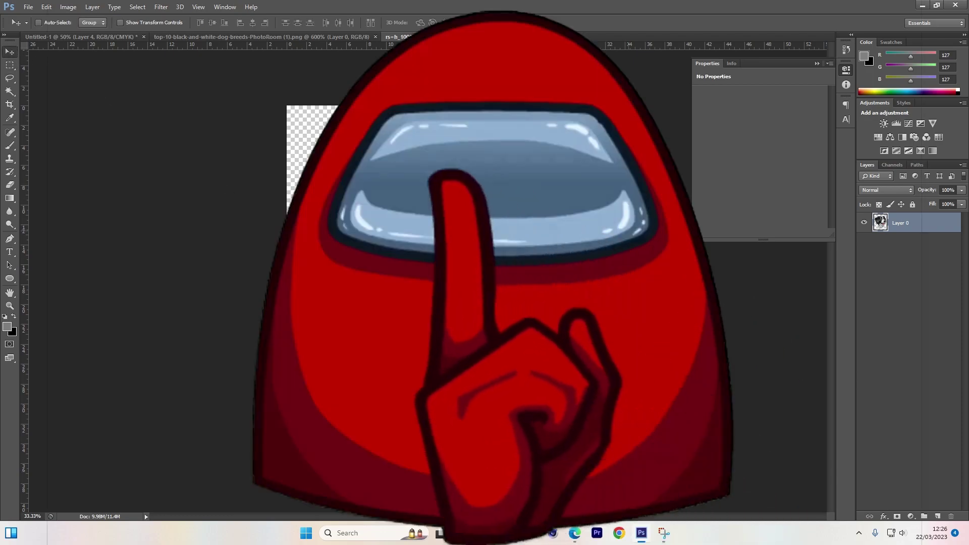
mouse_move(469, 208)
left_mouse_down()
mouse_move(447, 199)
mouse_move(476, 210)
left_mouse_up()
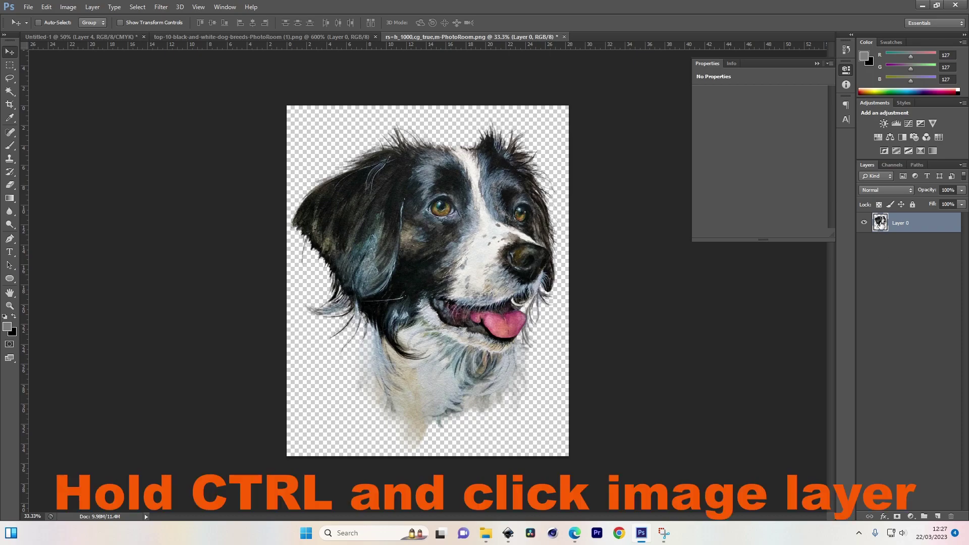
Load Layer 0's outline as a selection, add a mask from it, and retarget the image thumbnail
left_click(880, 223, "ctrl")
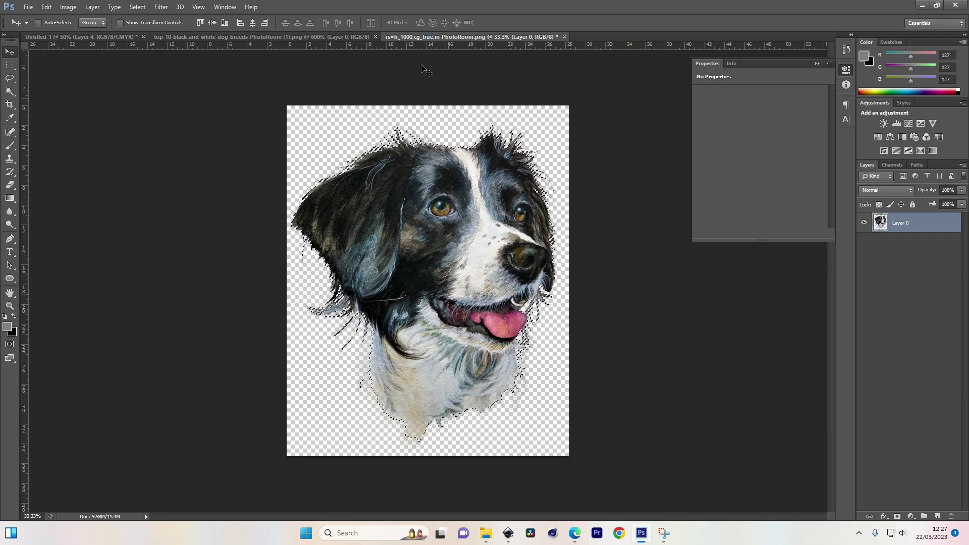
left_click(896, 517)
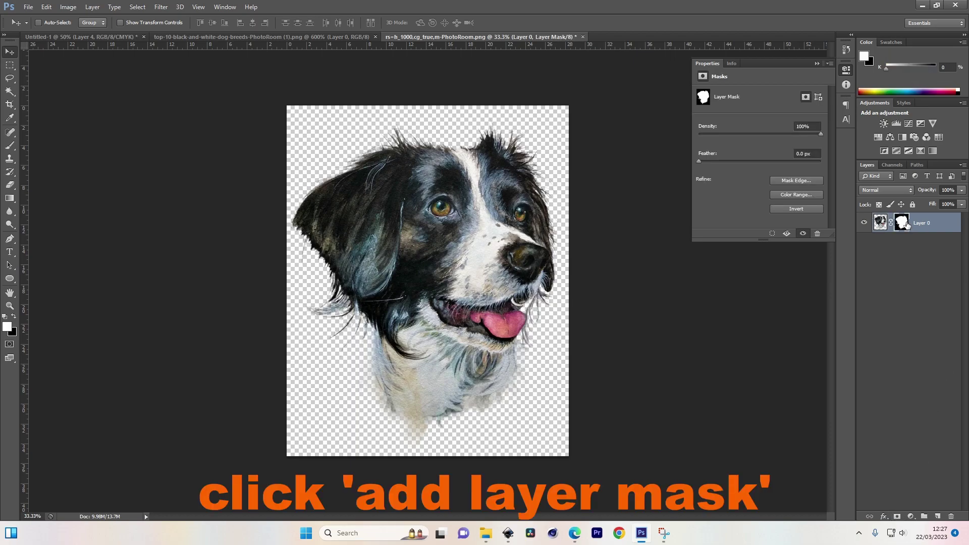
left_click(881, 225)
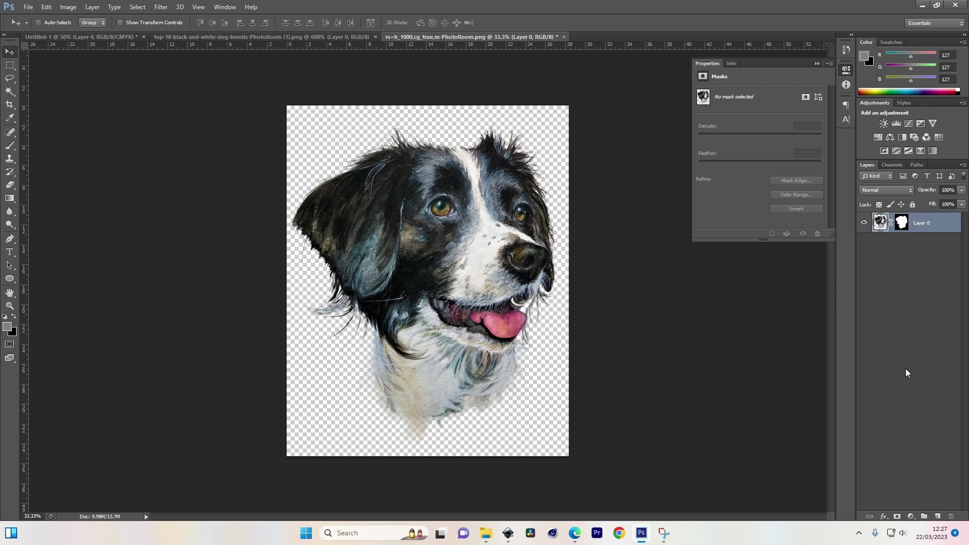
left_click(161, 7)
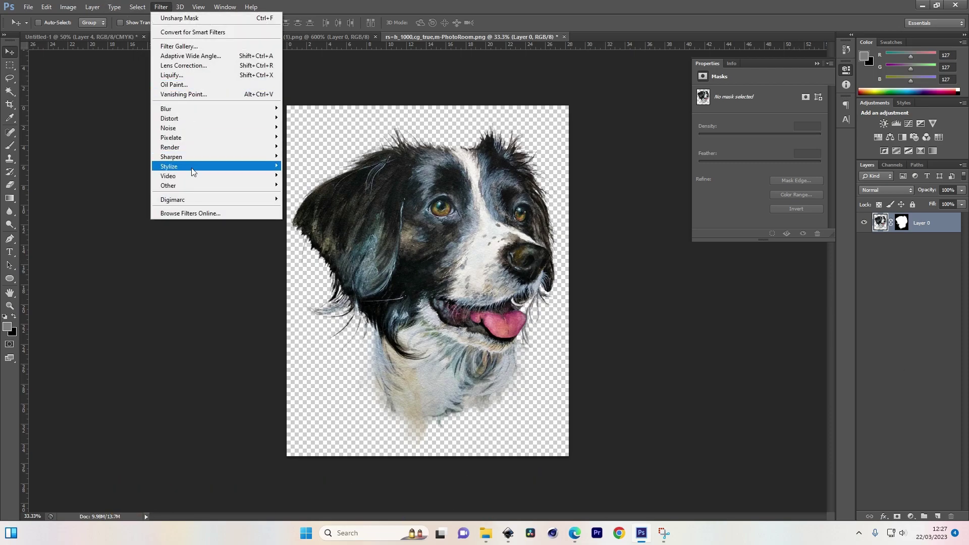
Apply the Oil Paint filter to the dog with Stylization at about 3.42
mouse_move(204, 168)
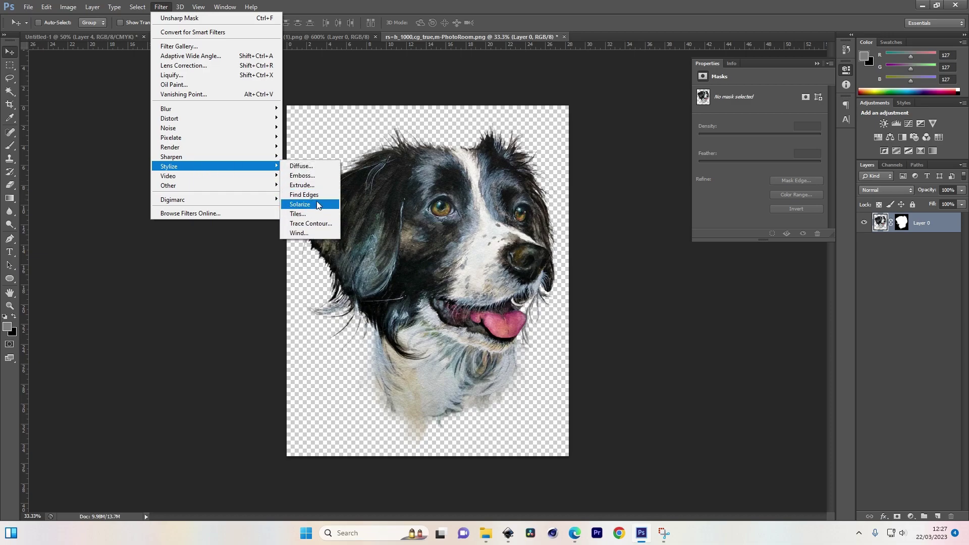
left_click(184, 89)
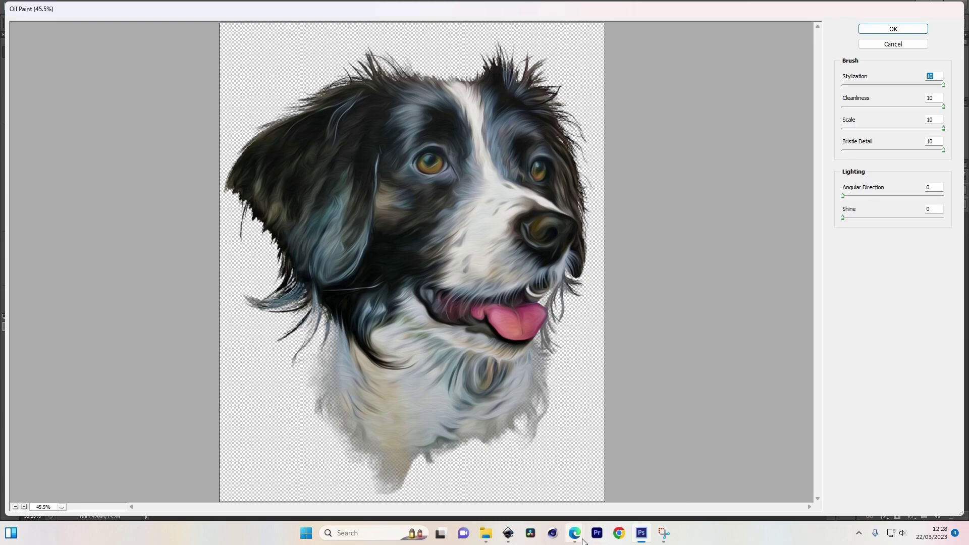
mouse_move(575, 533)
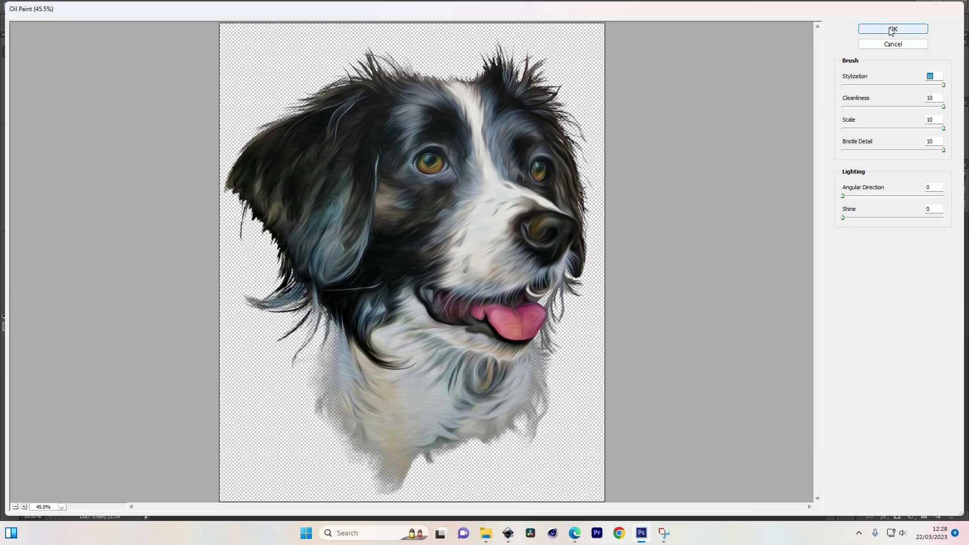
left_click_drag(943, 85, 961, 112)
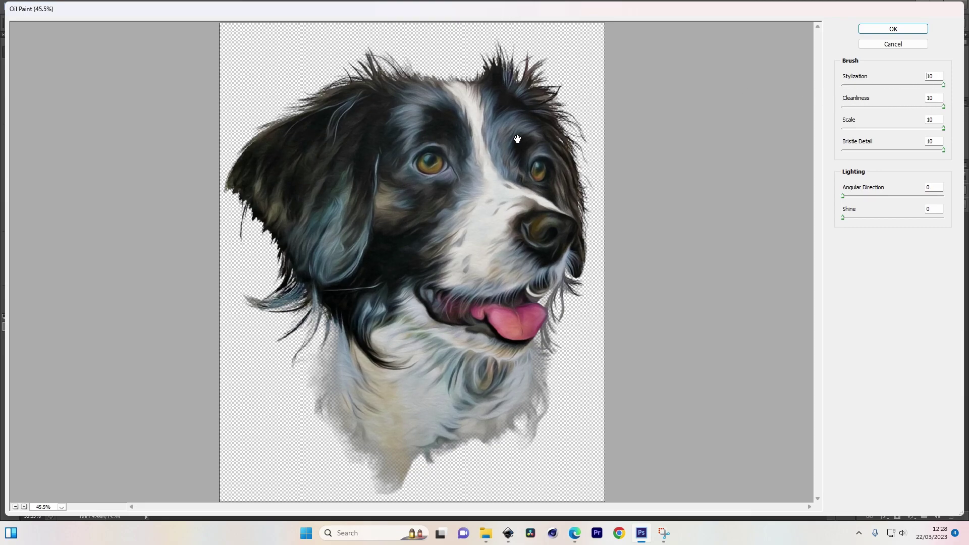
left_click(944, 107)
mouse_move(942, 84)
left_mouse_down()
mouse_move(877, 86)
mouse_move(953, 87)
left_mouse_up()
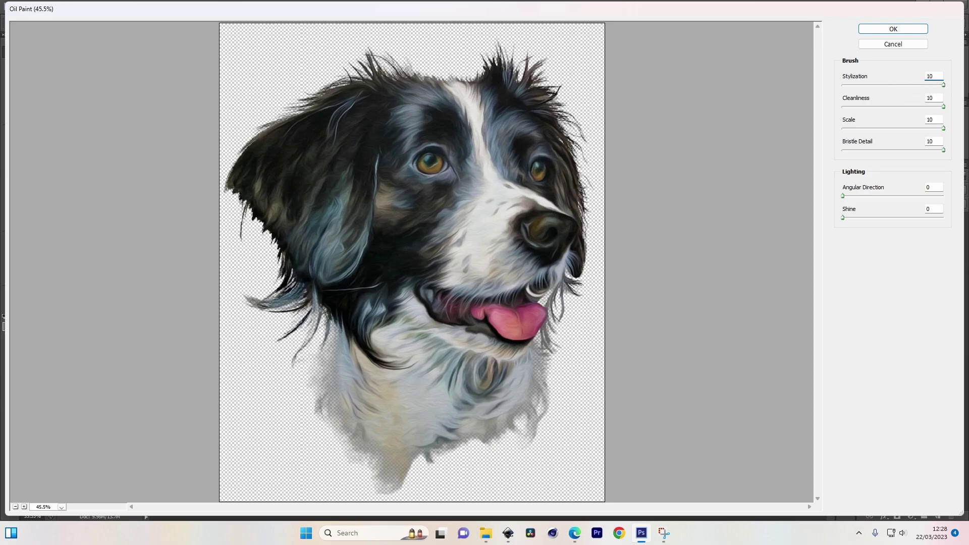
left_click(900, 33)
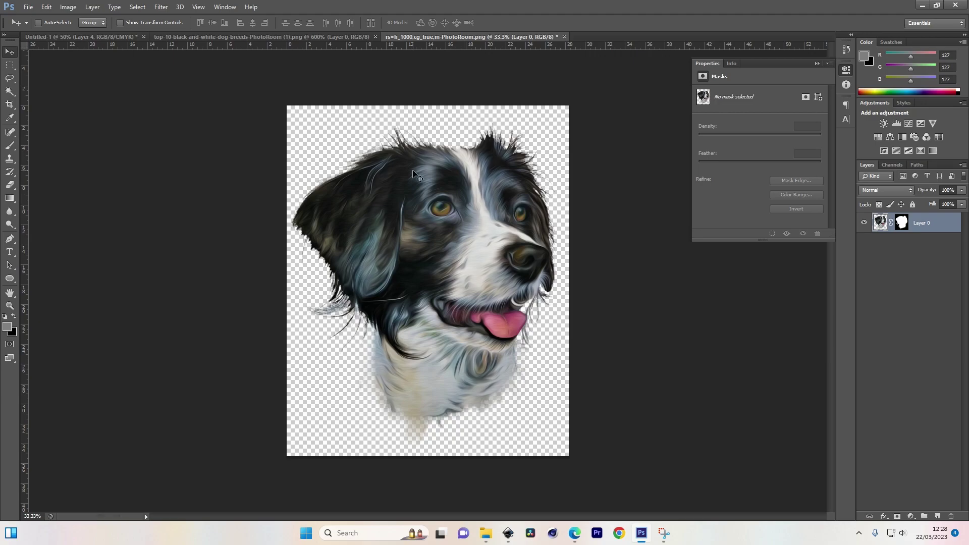
Apply Filter Gallery's Poster Edges with Edge Thickness 3, Edge Intensity 0 and Posterization 2
left_click(163, 7)
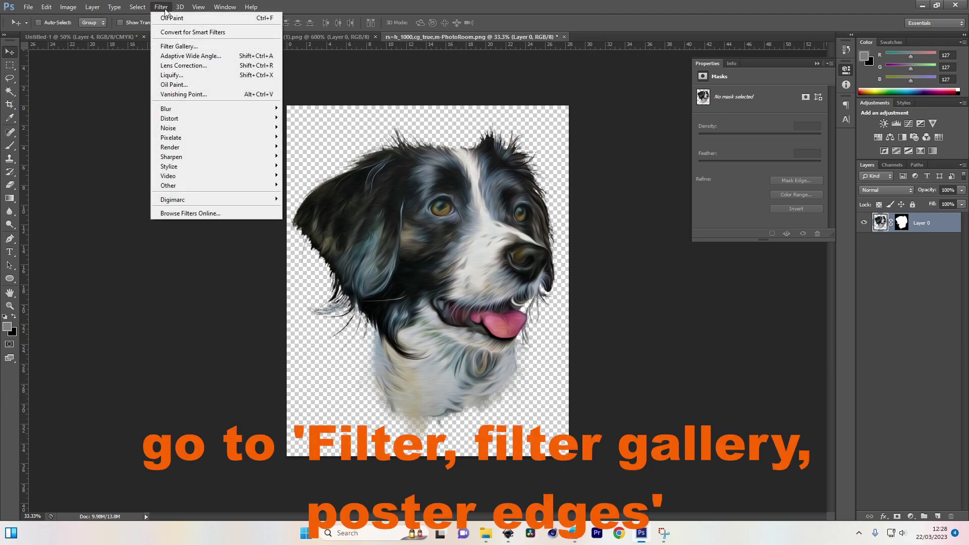
left_click(194, 49)
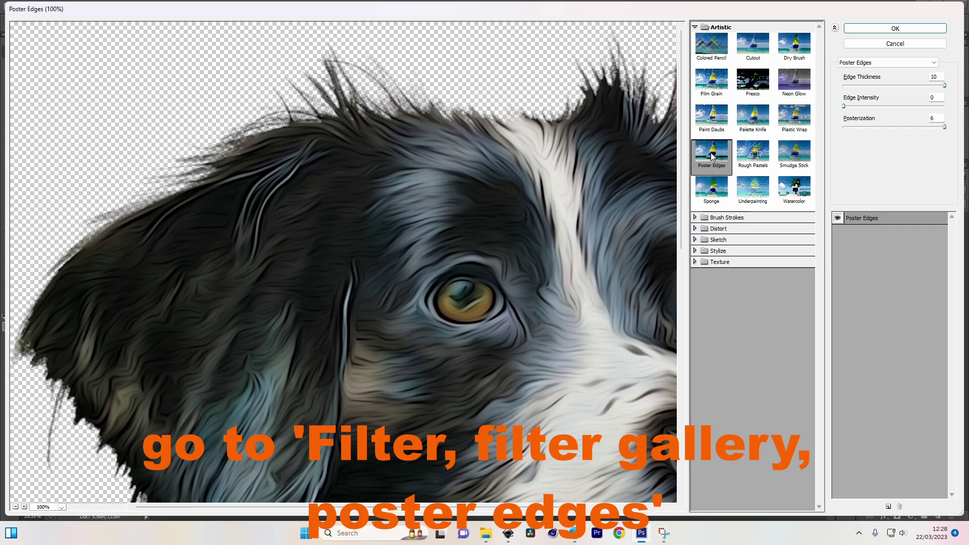
left_click(16, 507)
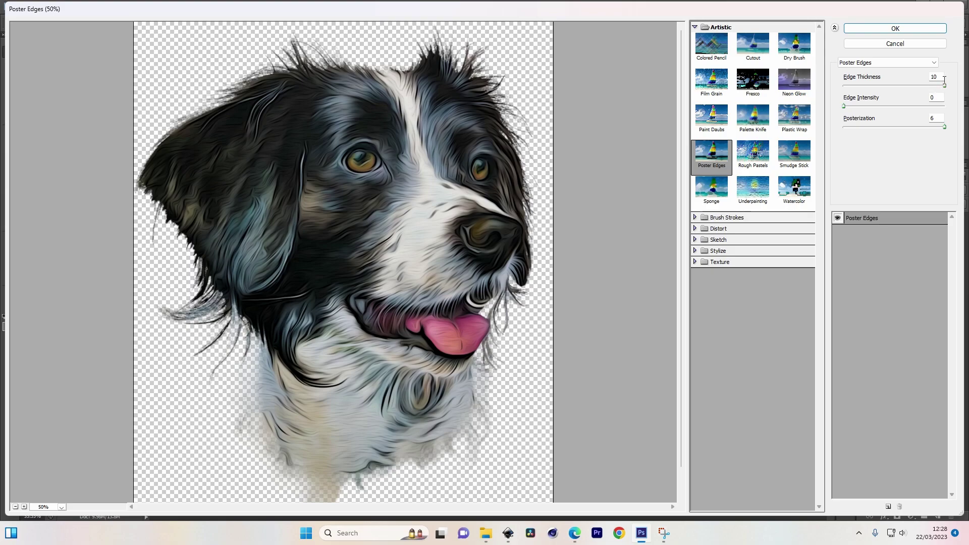
mouse_move(945, 86)
left_mouse_down()
mouse_move(870, 104)
mouse_move(847, 94)
mouse_move(945, 87)
mouse_move(828, 94)
mouse_move(938, 91)
left_mouse_up()
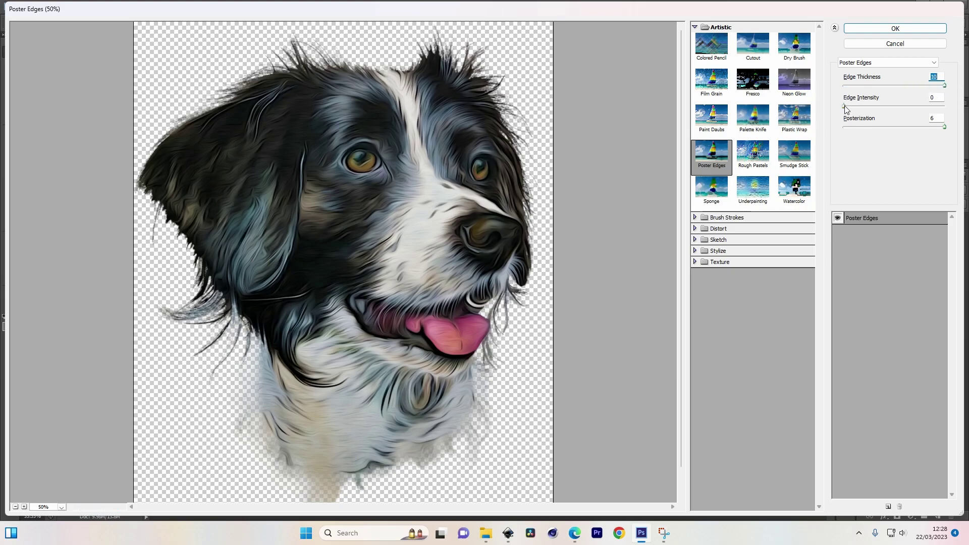
left_click_drag(846, 110, 882, 110)
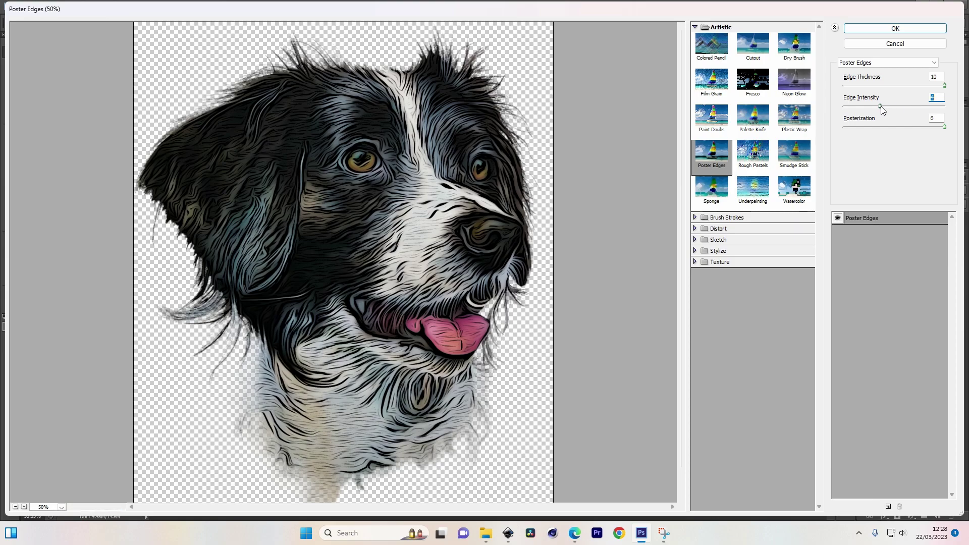
type("0")
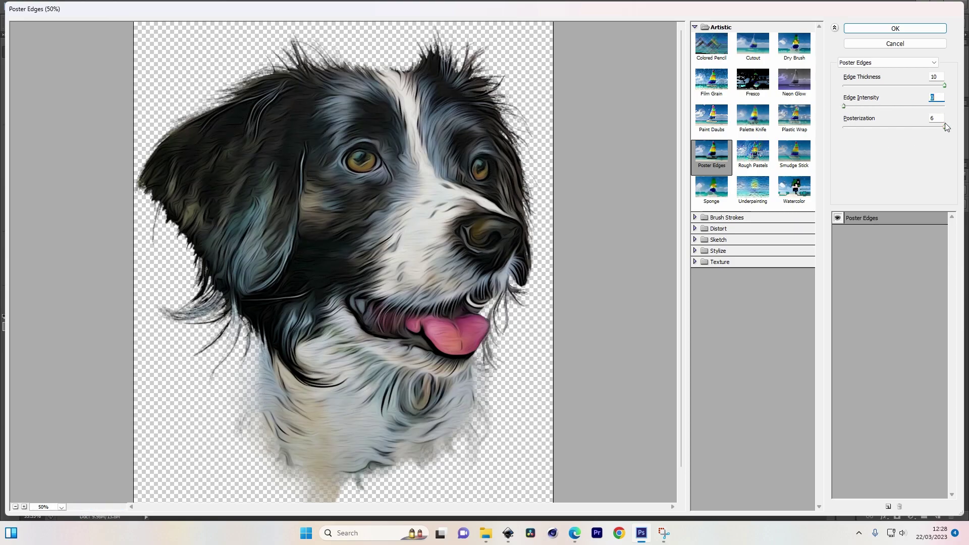
mouse_move(943, 130)
left_mouse_down()
mouse_move(871, 137)
mouse_move(947, 126)
left_mouse_up()
left_click(891, 27)
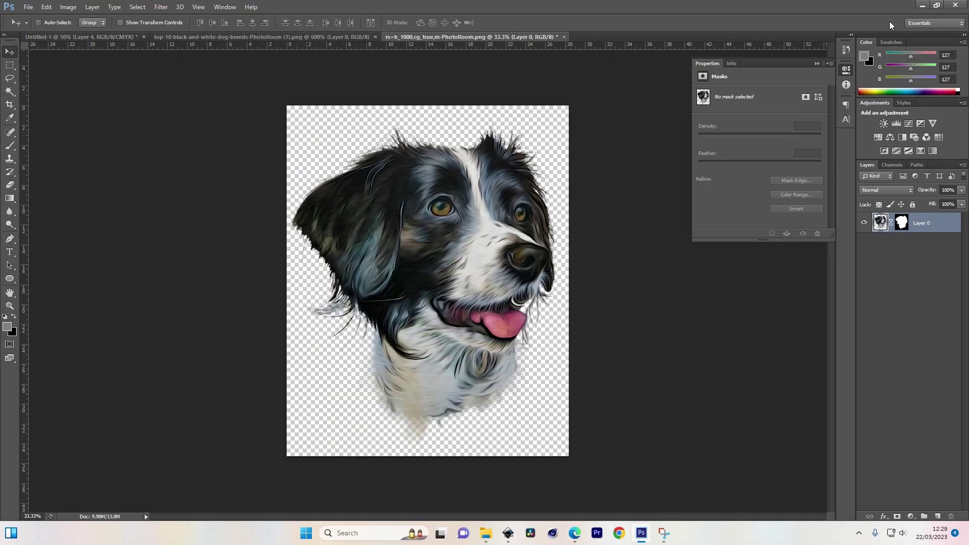
Apply Surface Blur to the dog with Radius 82 pixels and Threshold 10 levels
left_click(164, 8)
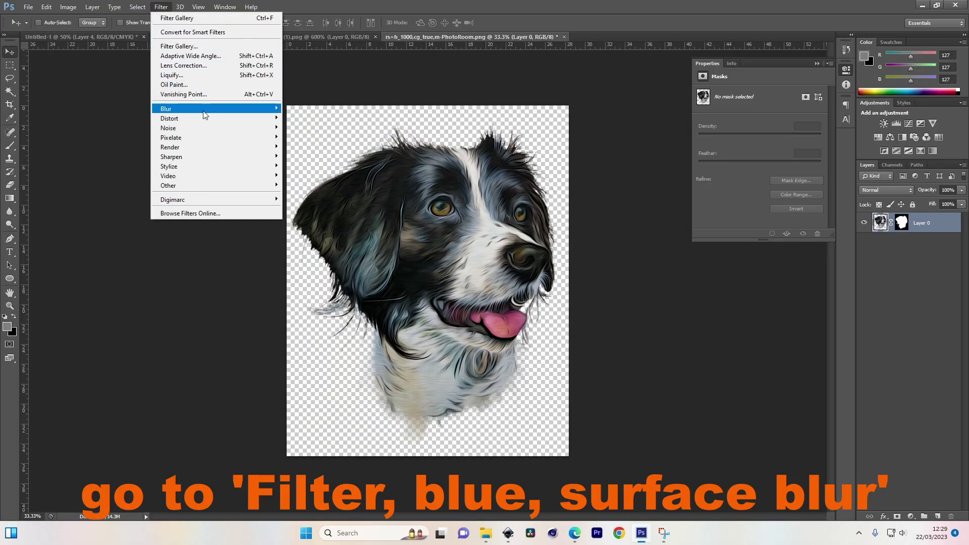
mouse_move(208, 109)
left_click(326, 237)
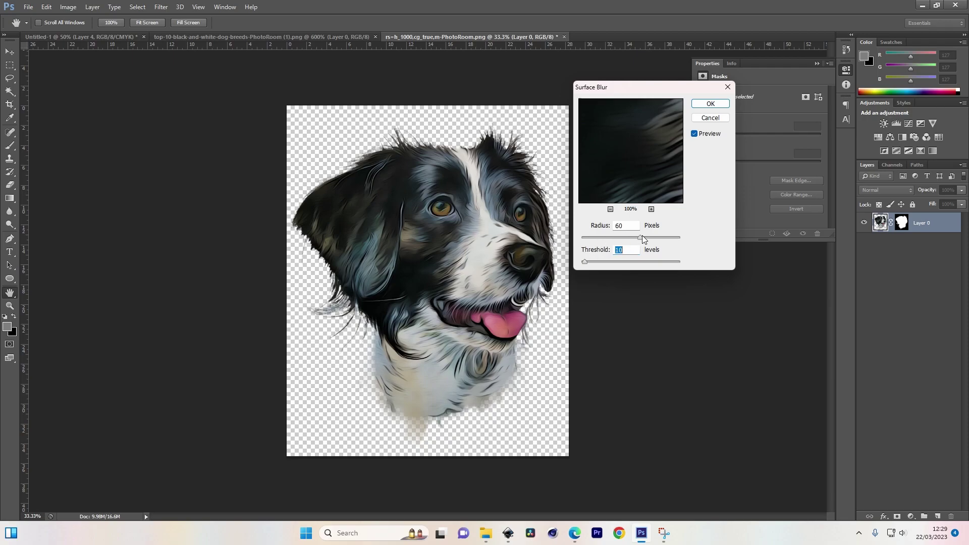
left_click_drag(640, 237, 662, 237)
left_click_drag(584, 261, 631, 261)
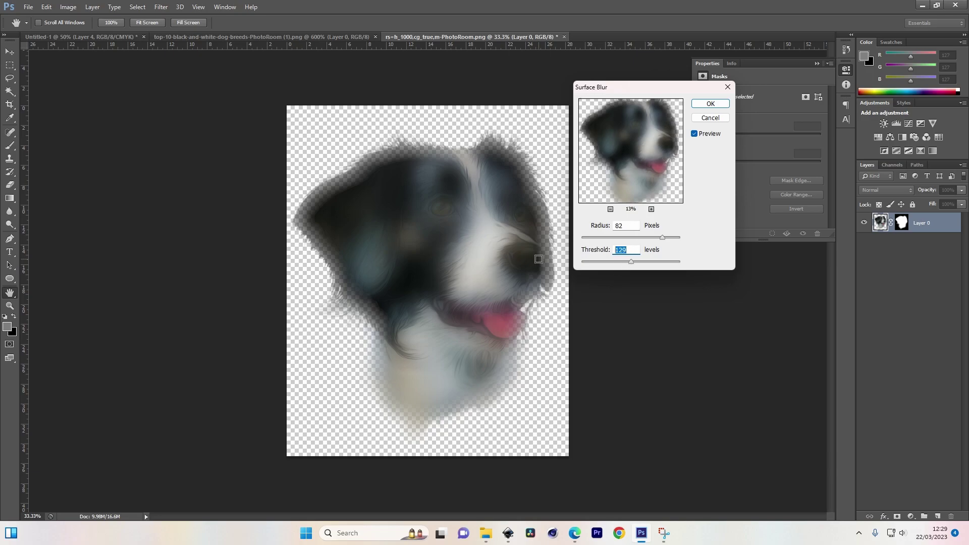
type("10")
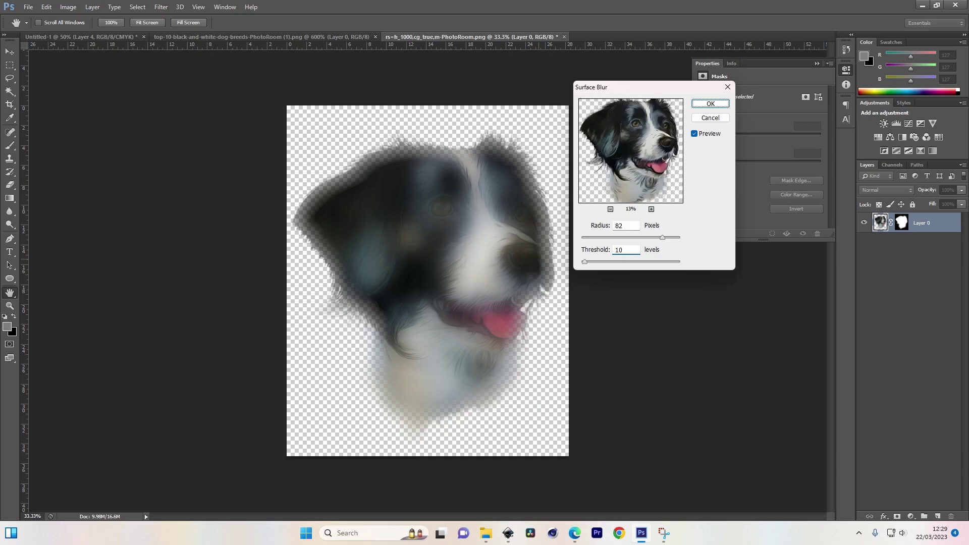
left_click(584, 226)
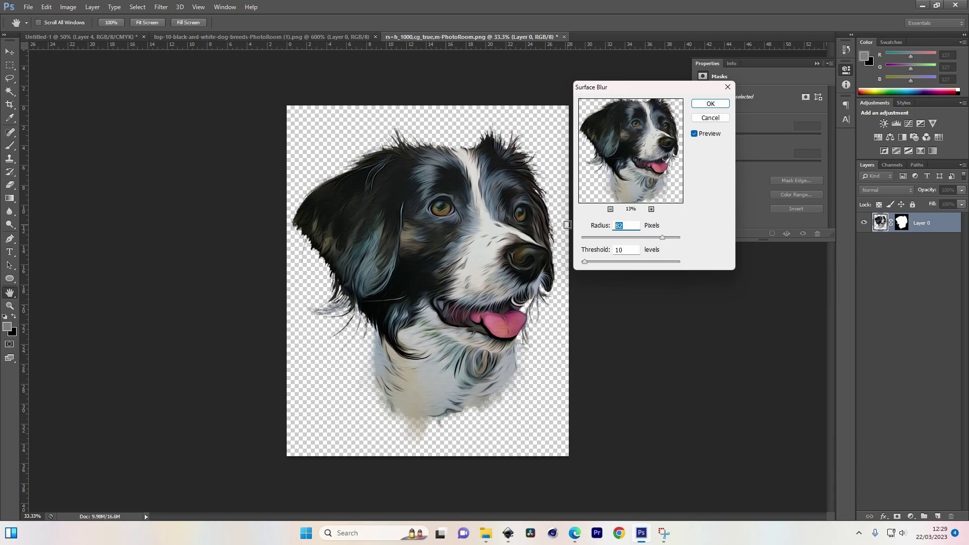
key("Return")
key("v")
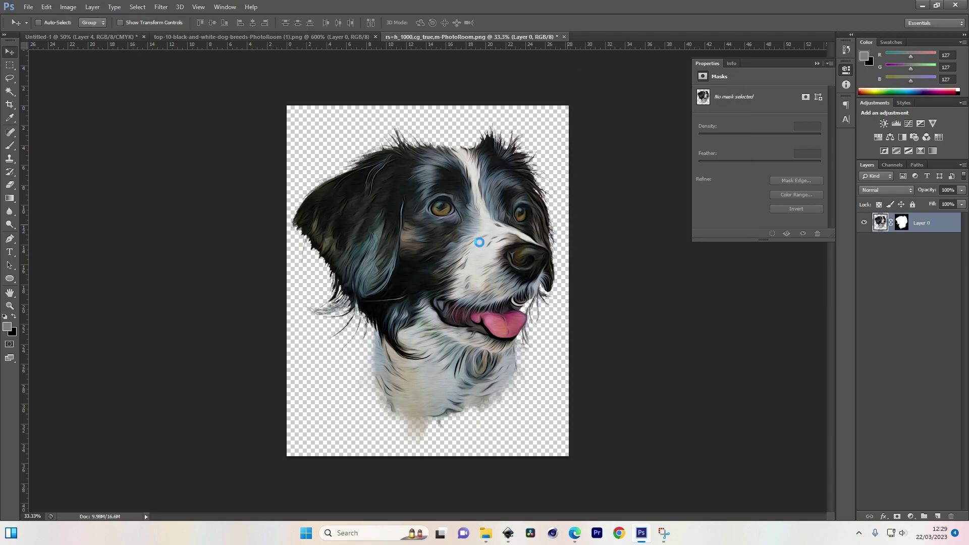
Apply the Oil Paint filter to the dog with its default settings
left_click(159, 6)
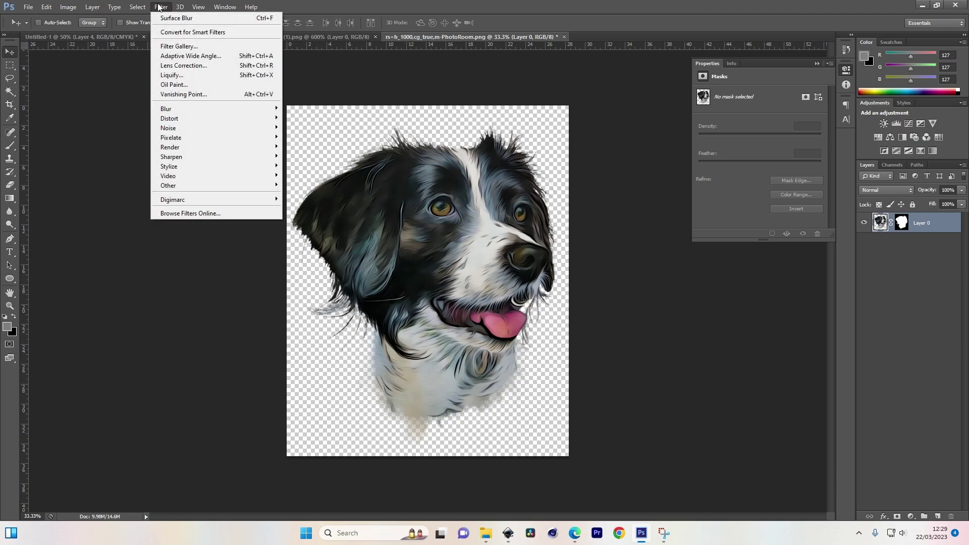
left_click(178, 85)
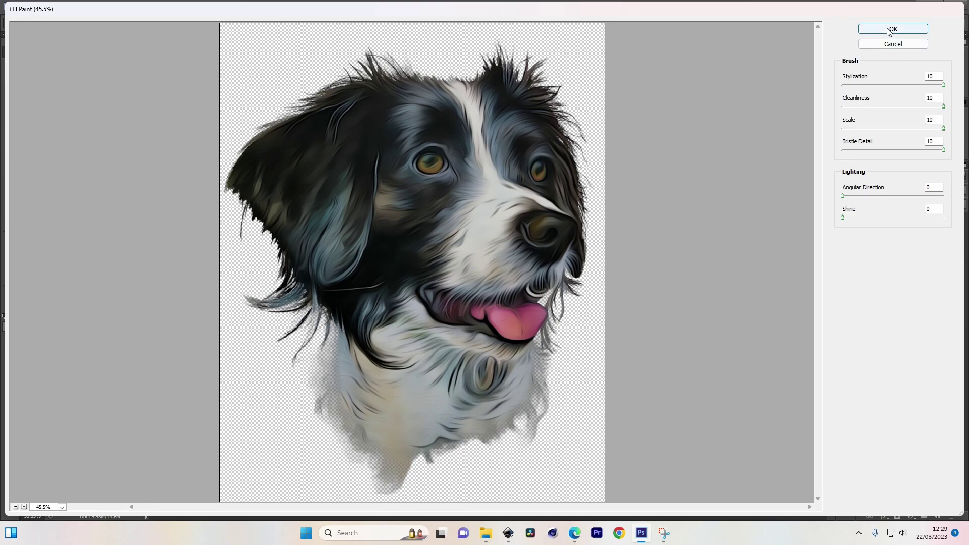
left_click(891, 30)
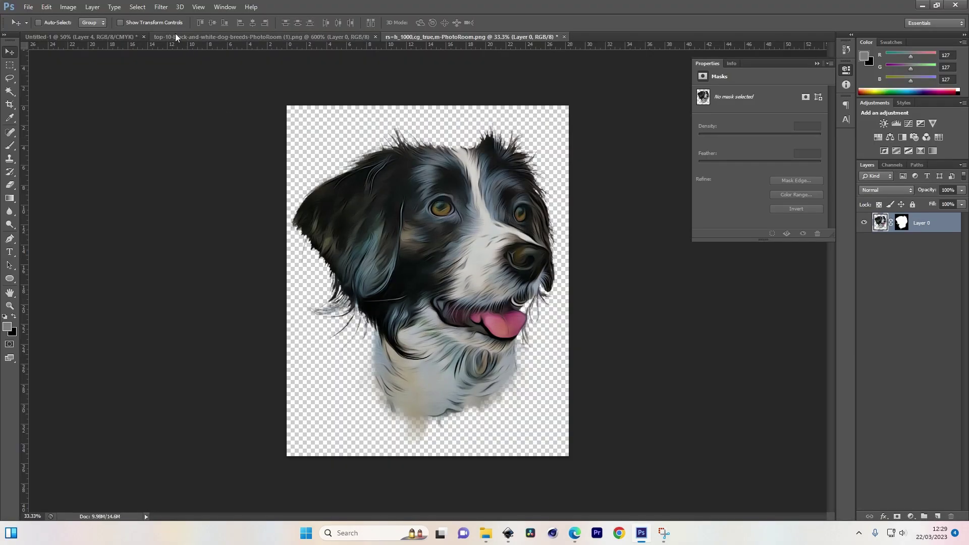
Sharpen the dog with Unsharp Mask at Amount 176%, Radius 20 and Threshold 8
left_click(161, 7)
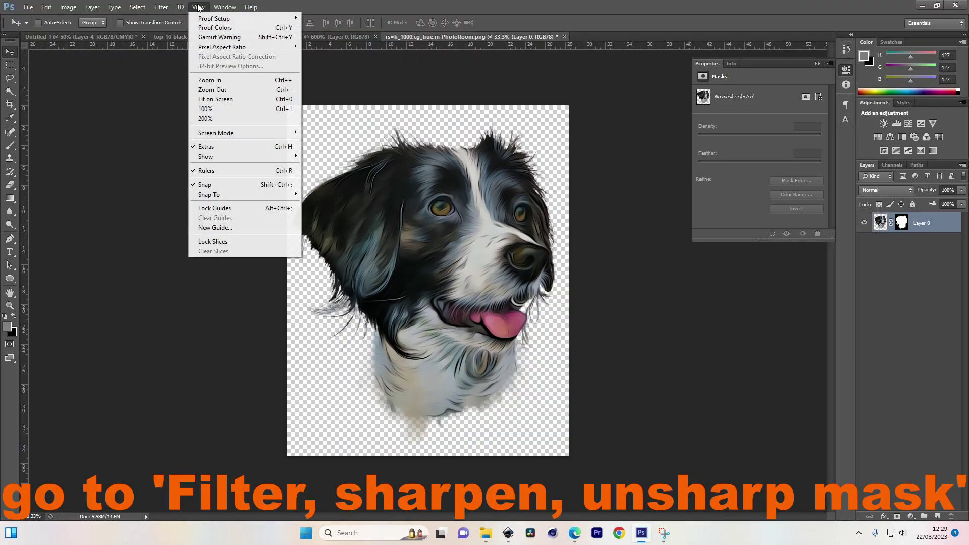
mouse_move(210, 158)
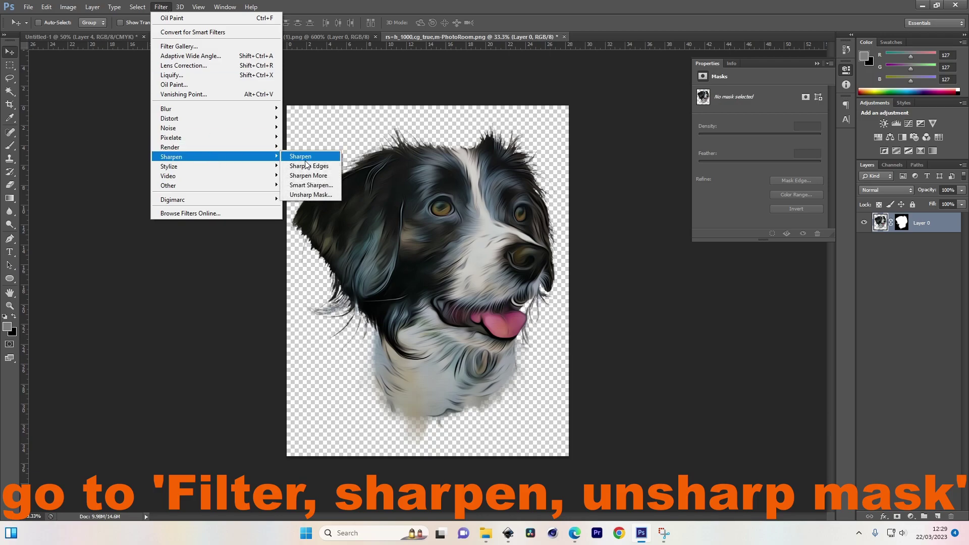
left_click(311, 195)
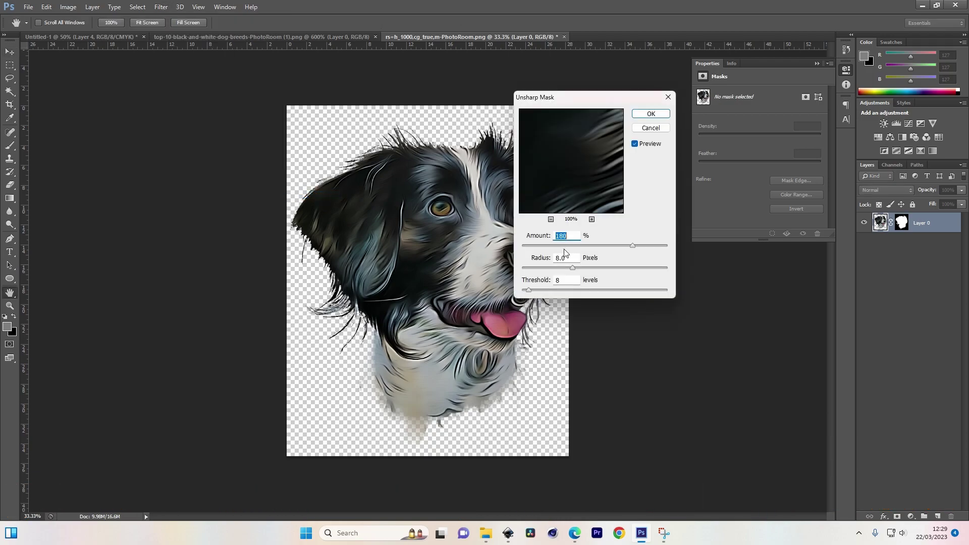
left_click_drag(665, 98, 750, 85)
left_click(719, 131)
left_click(719, 131)
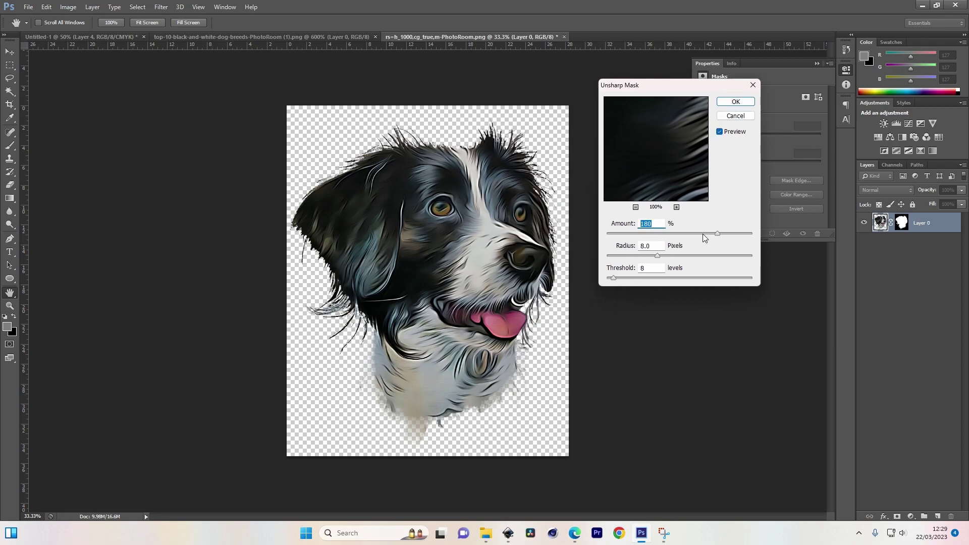
left_click_drag(695, 233, 716, 234)
left_click_drag(657, 255, 621, 258)
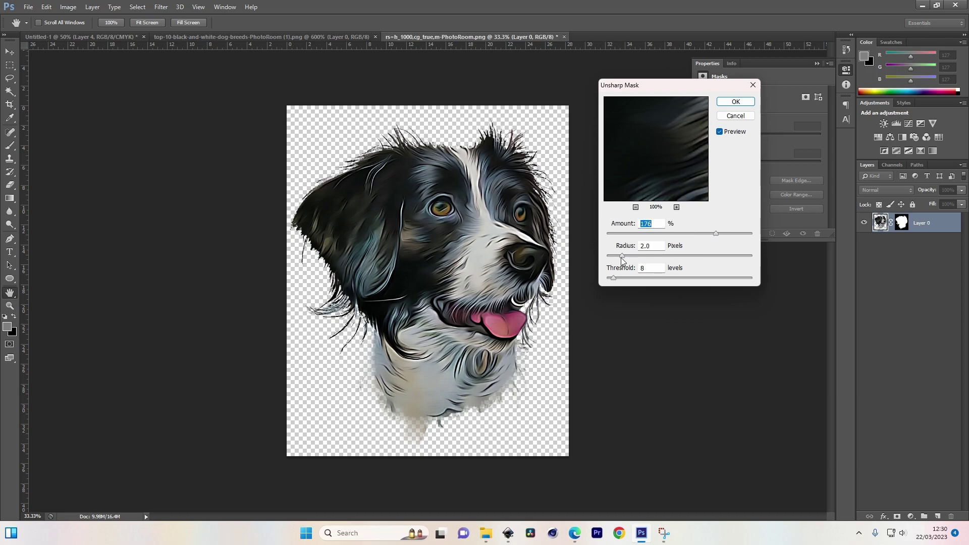
type("20")
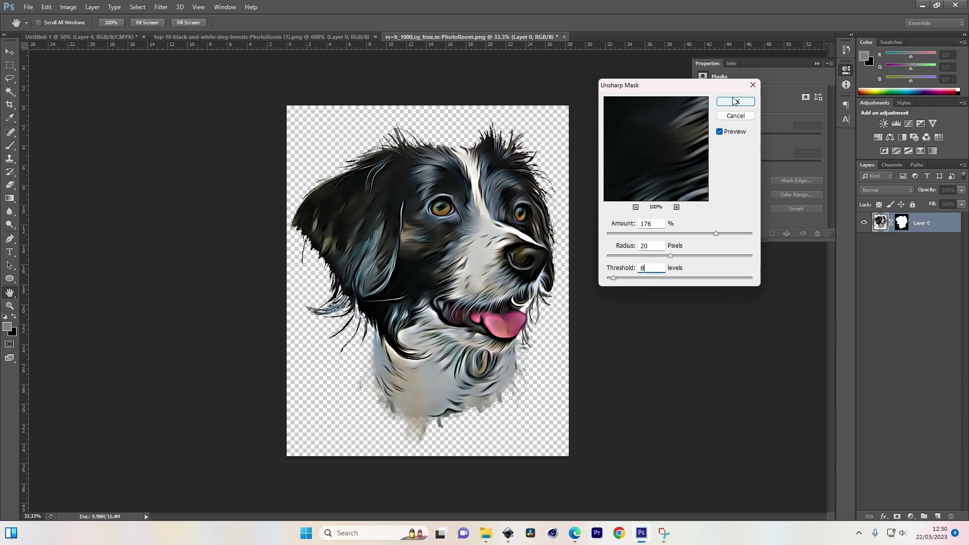
left_click(735, 101)
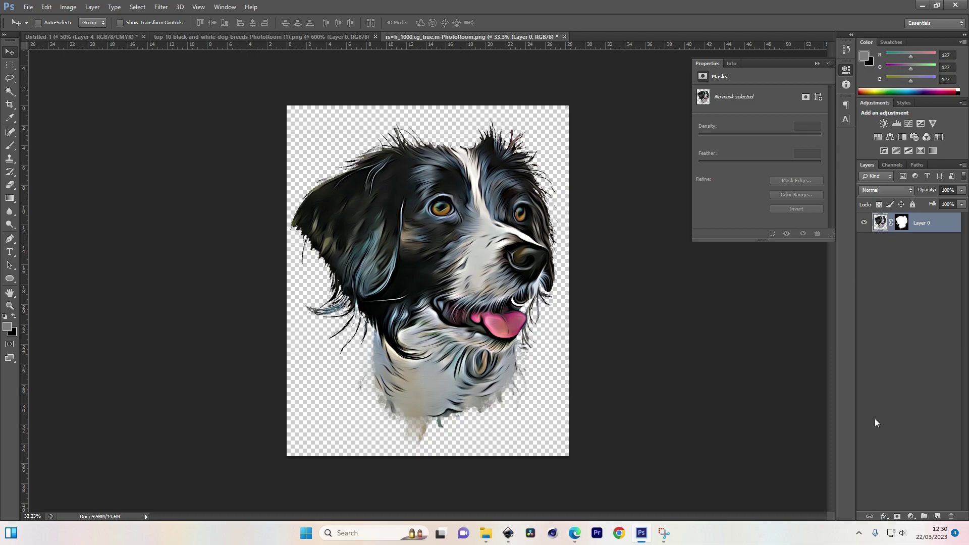
Add Levels, Hue/Saturation and Posterize adjustment layers above the dog
left_click(911, 517)
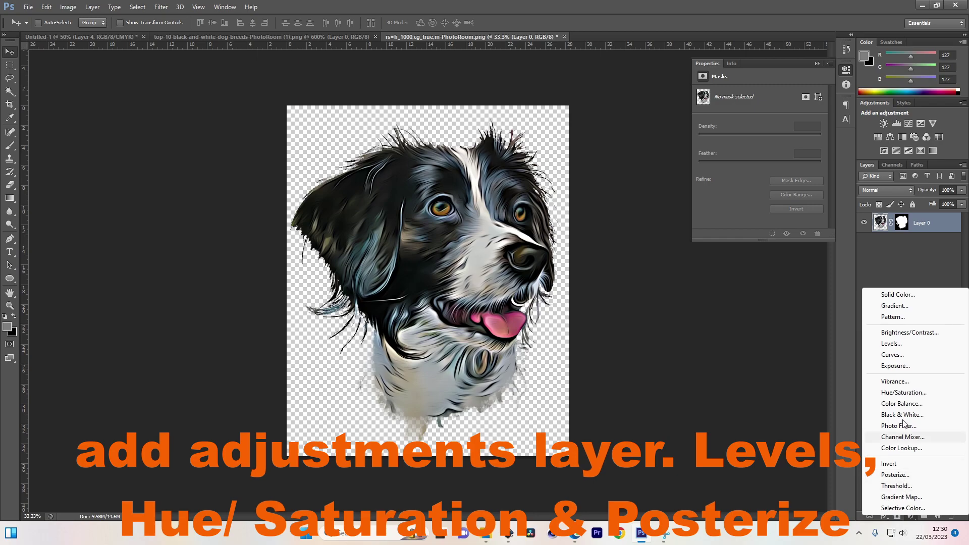
left_click(901, 344)
left_click(910, 517)
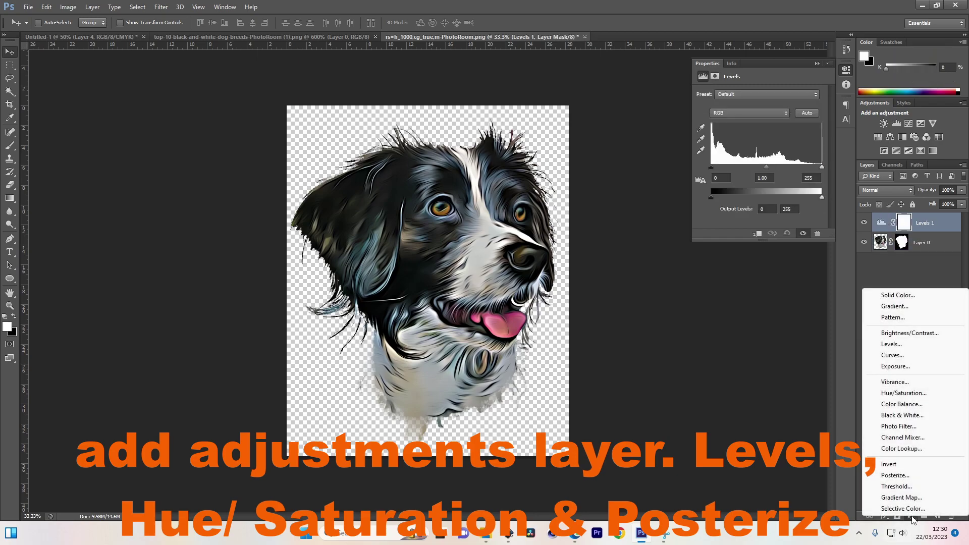
left_click(914, 392)
left_click(910, 517)
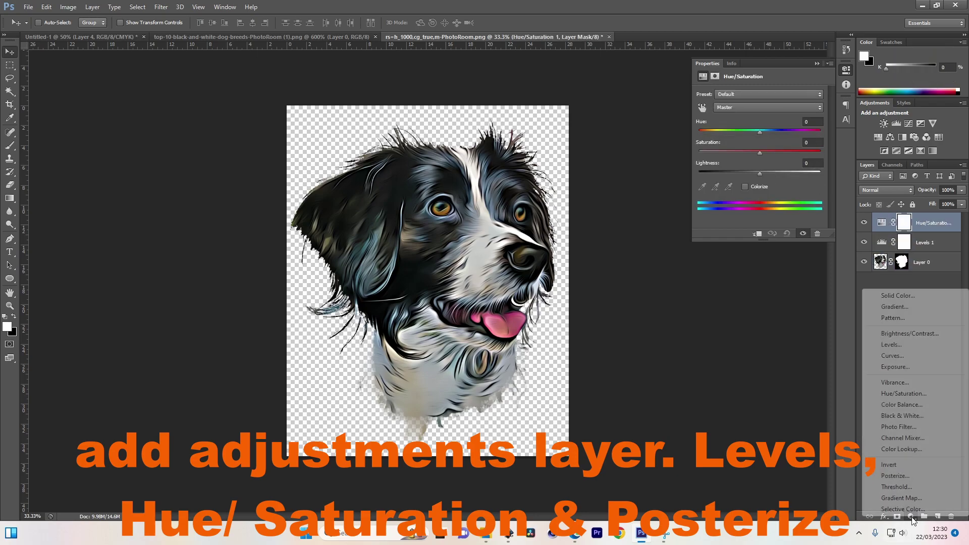
left_click(901, 478)
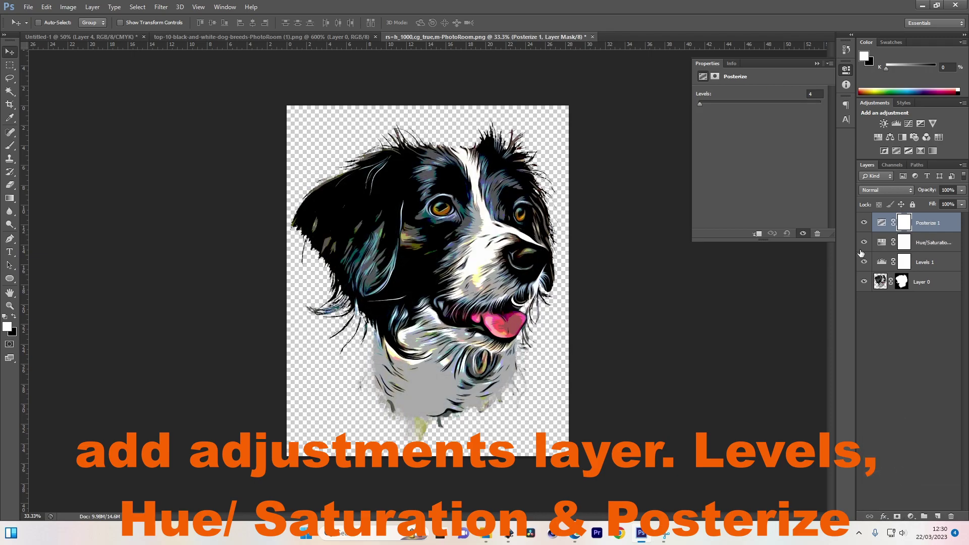
Desaturate the dog fully with Saturation -100 and set Posterize Levels to 2
left_click(883, 244)
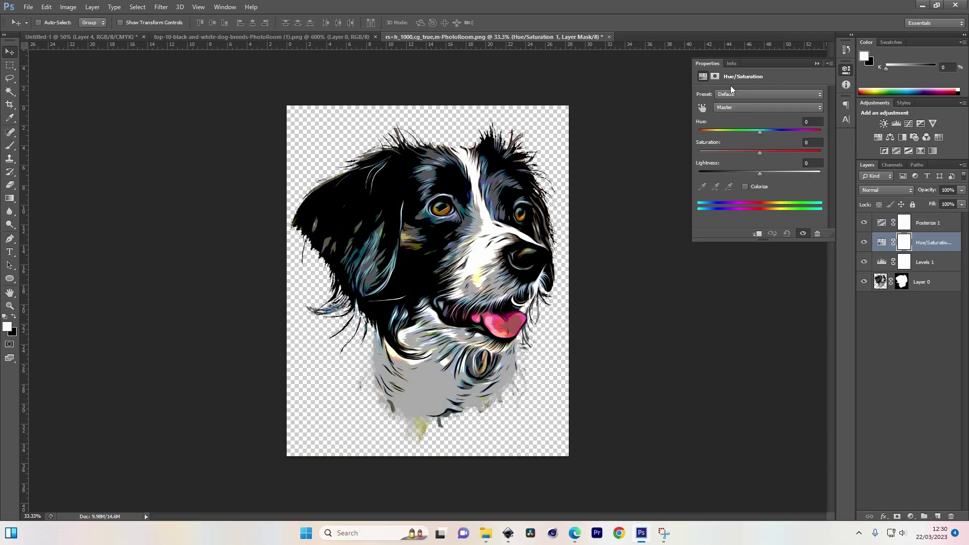
left_click_drag(760, 153, 679, 152)
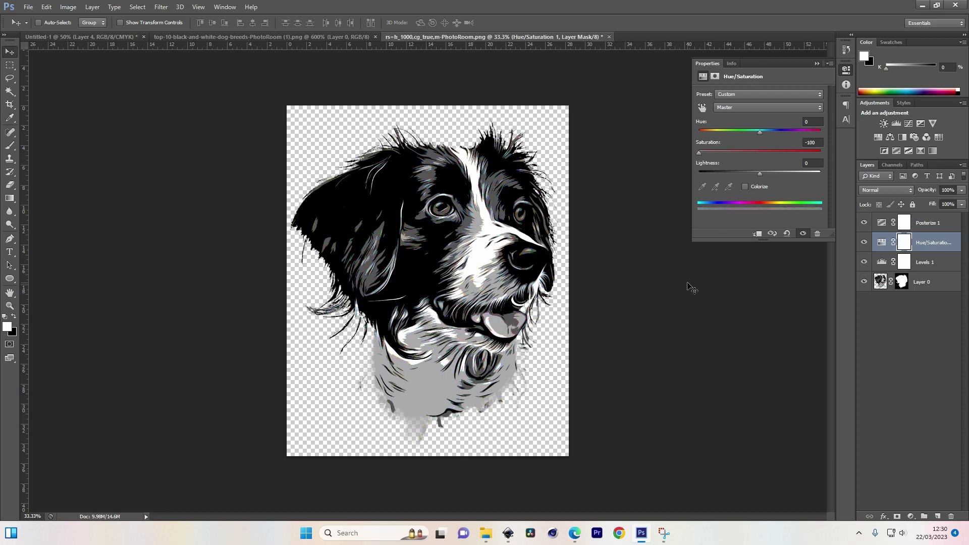
left_click(881, 227)
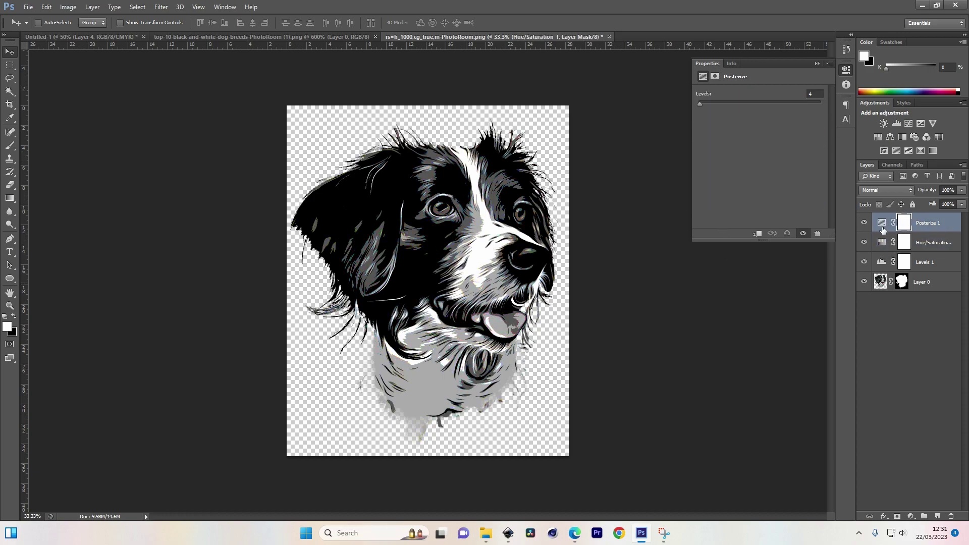
left_click(883, 262)
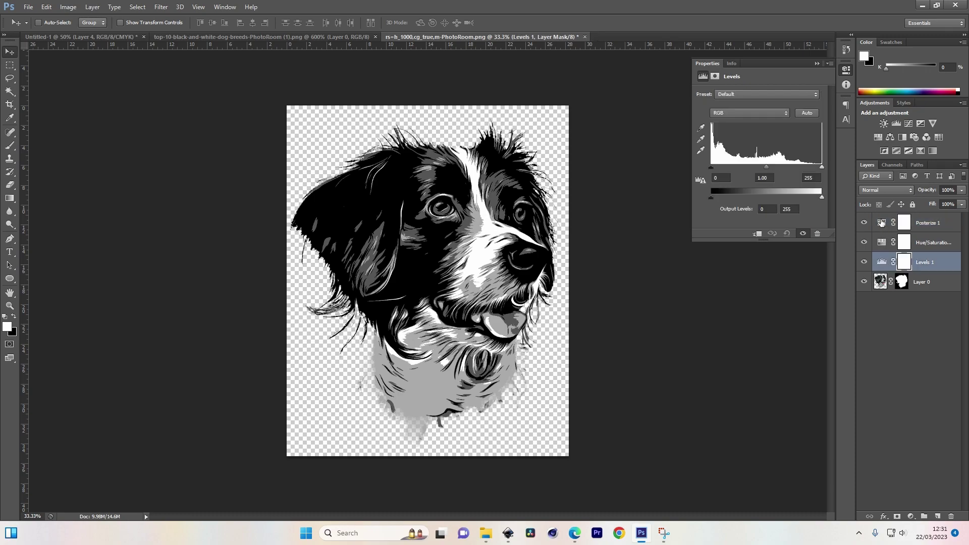
left_click(881, 222)
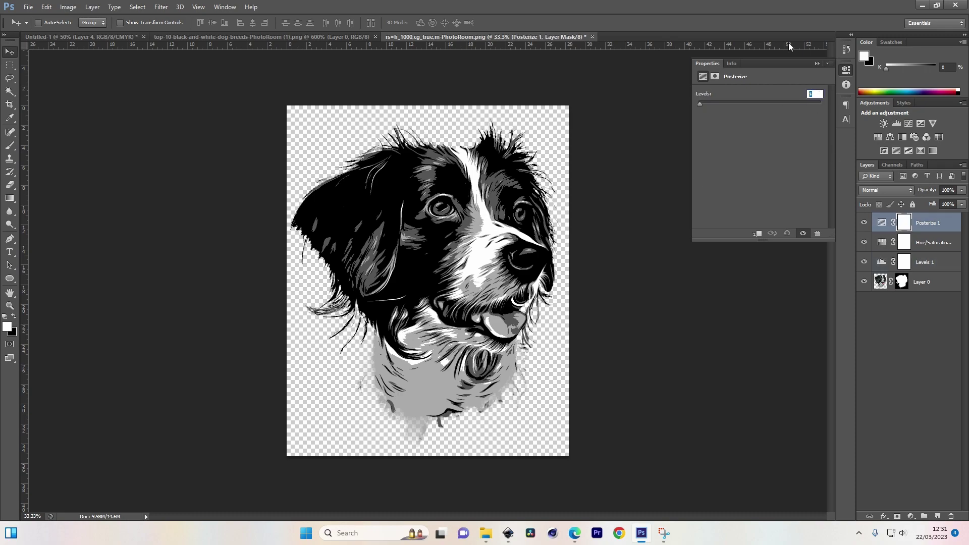
type("2")
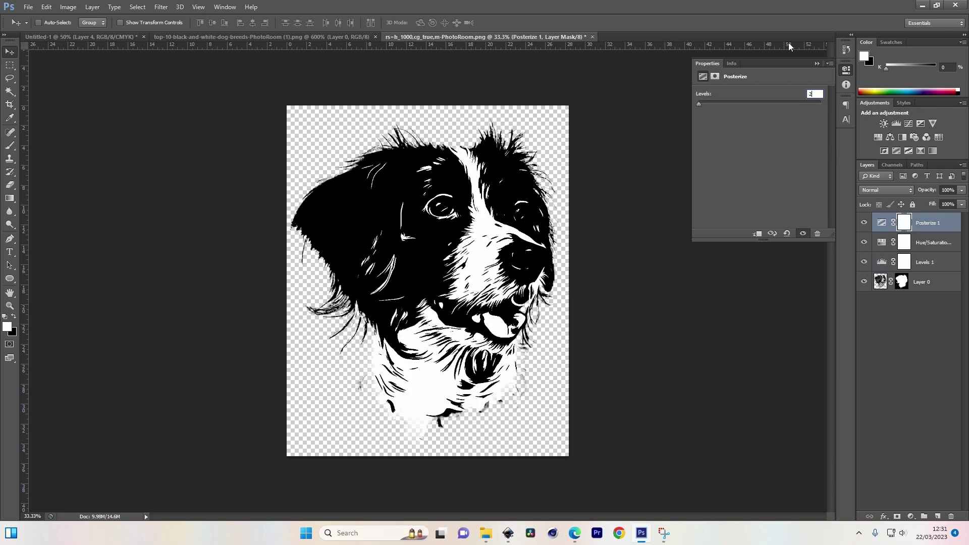
Raise Hue/Saturation lightness and set Levels inputs to 57, 0.91 and 255
left_click(881, 243)
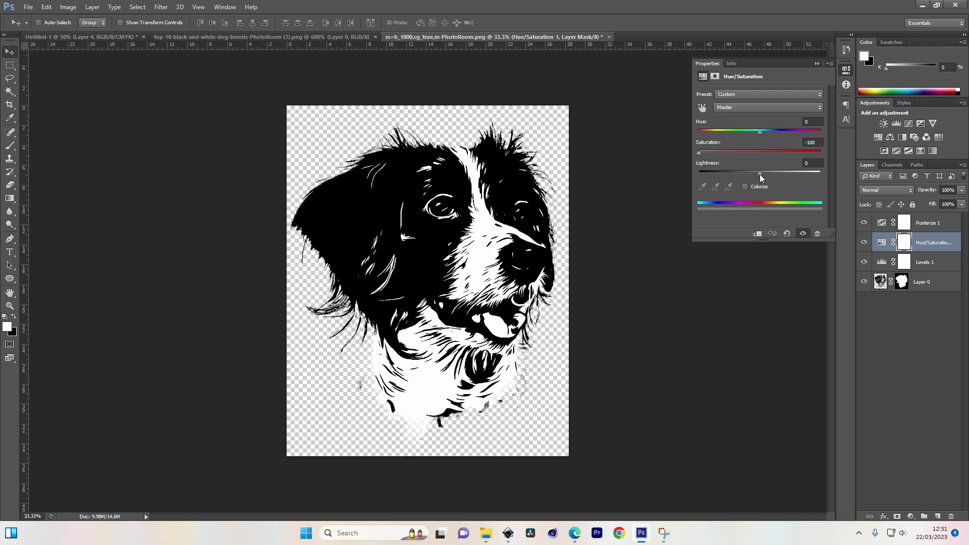
left_click_drag(759, 174, 785, 183)
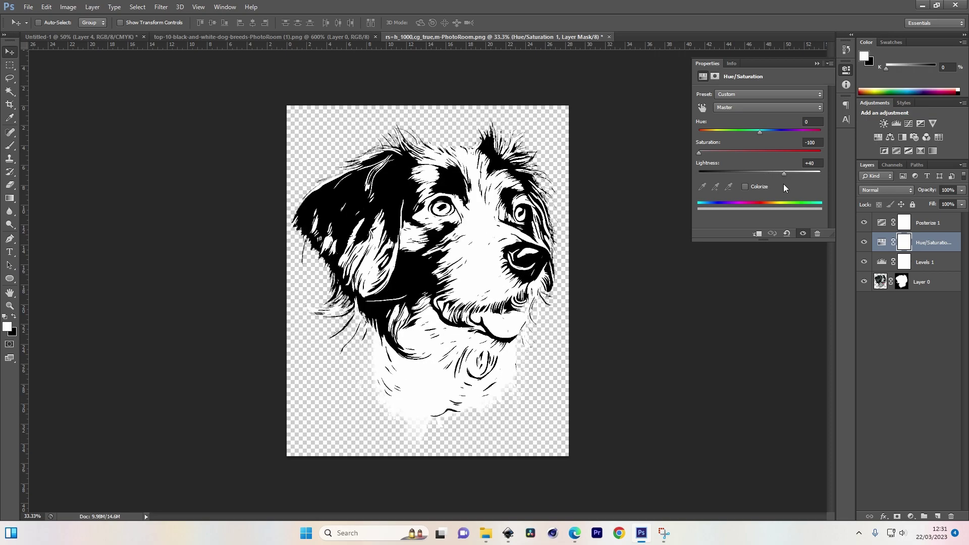
left_click(881, 264)
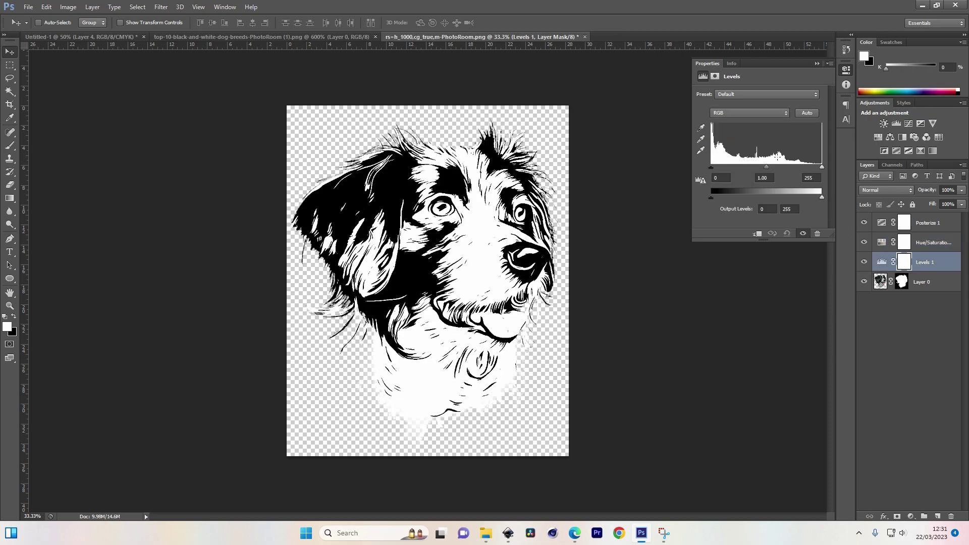
left_click_drag(766, 167, 772, 167)
left_click_drag(711, 167, 732, 197)
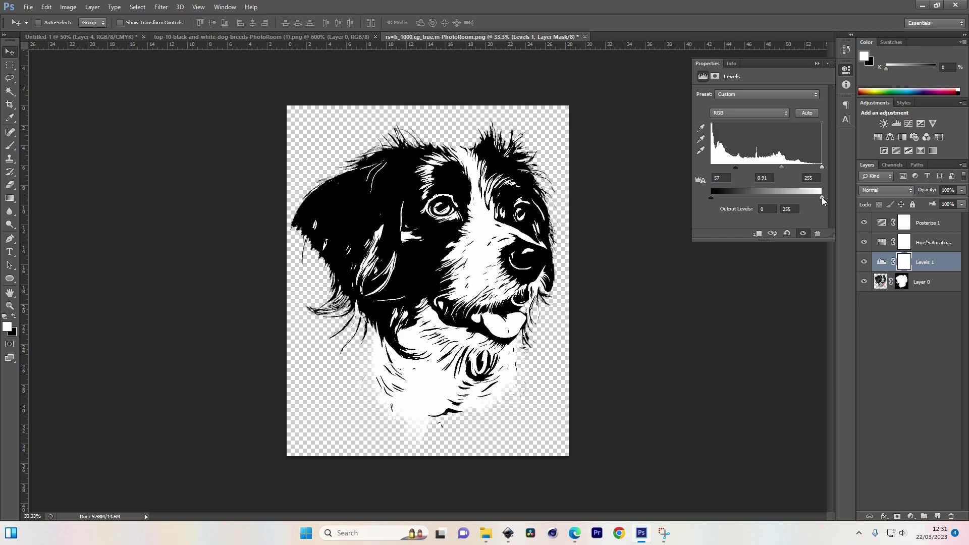
Try different Posterize level values, finishing at 66 levels
left_click(884, 229)
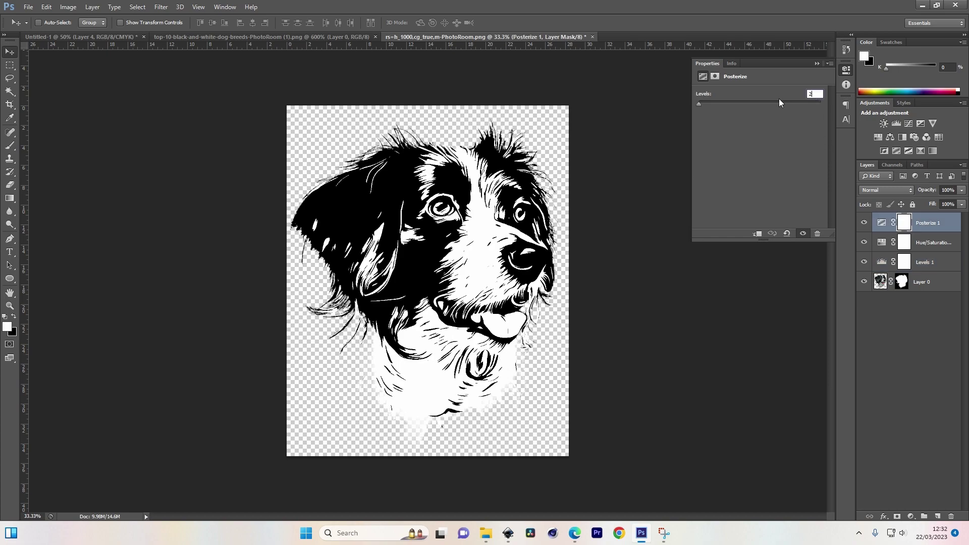
left_click(764, 101)
left_click(803, 94)
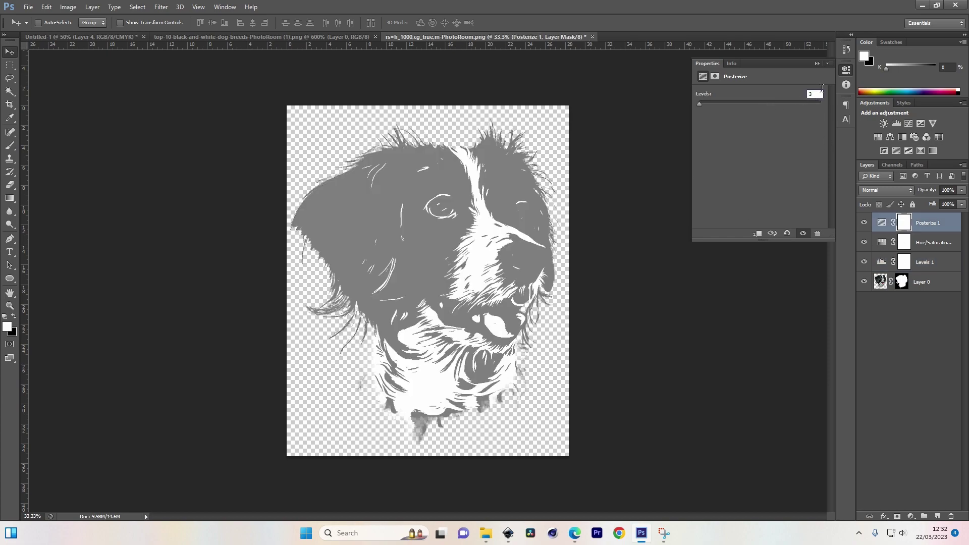
type("4")
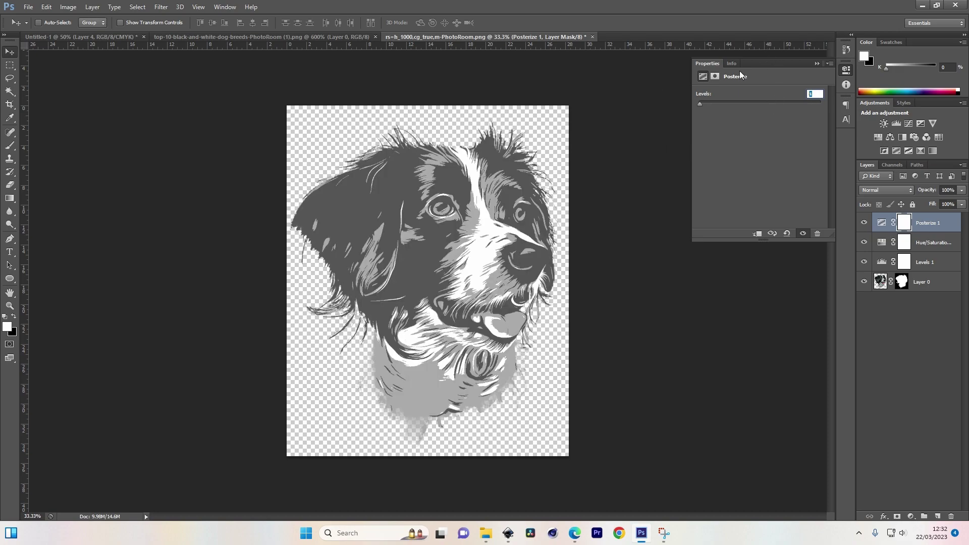
type("5")
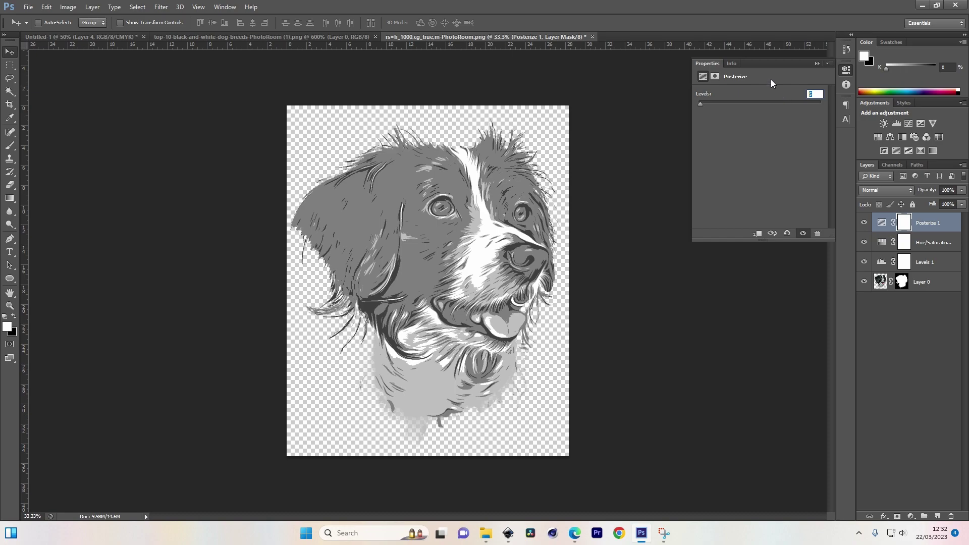
left_click(758, 102)
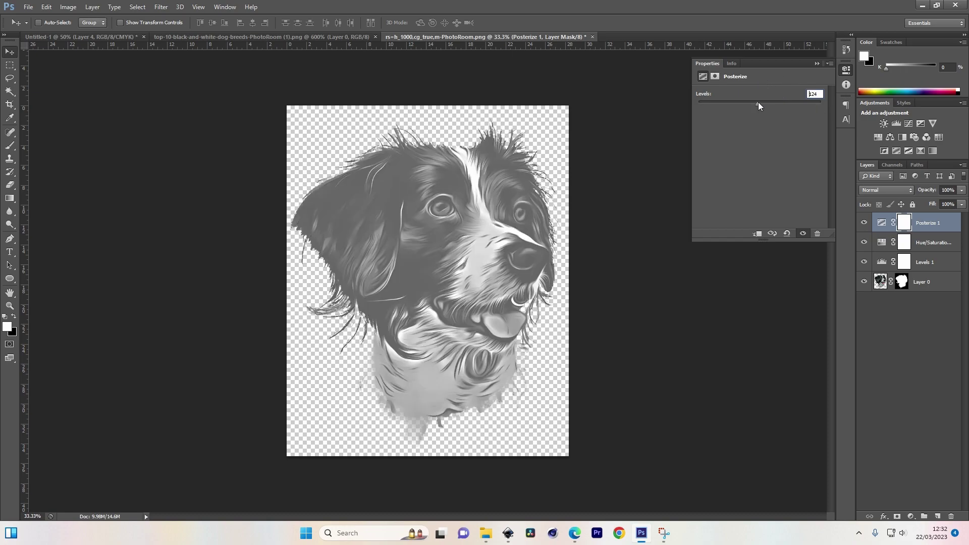
left_click_drag(758, 102, 698, 106)
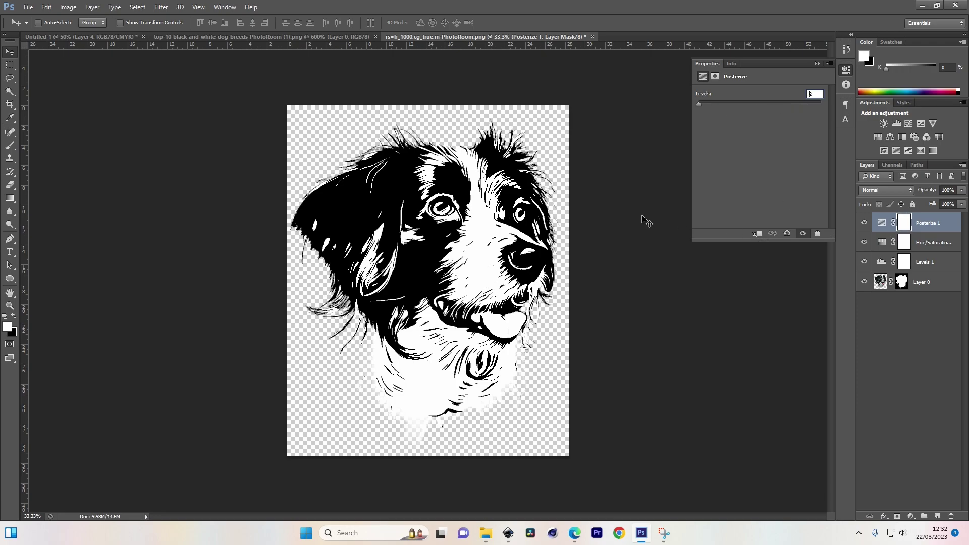
left_click(817, 63)
Nudge Hue/Saturation lightness up and set Levels 1 inputs to 0, 0.60 and 235
left_click(883, 244)
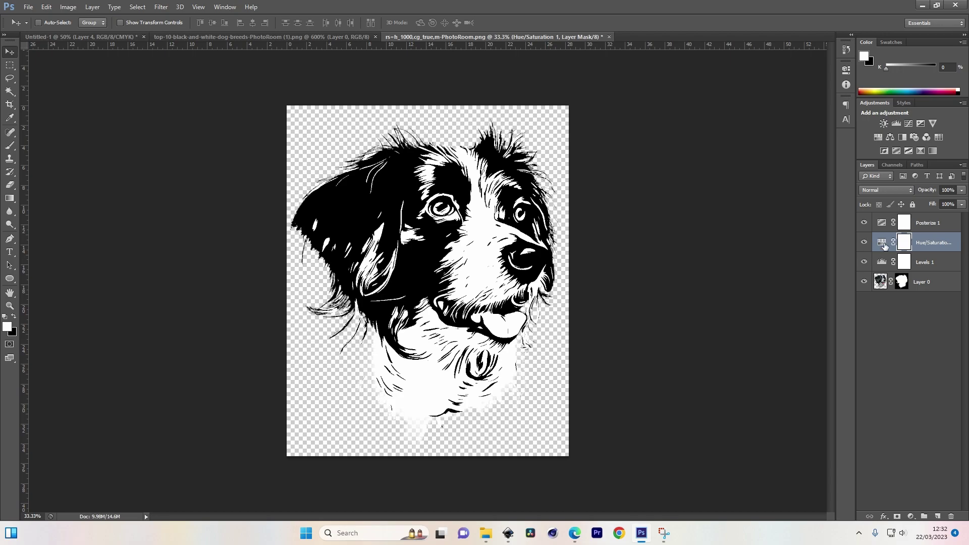
left_click(884, 246)
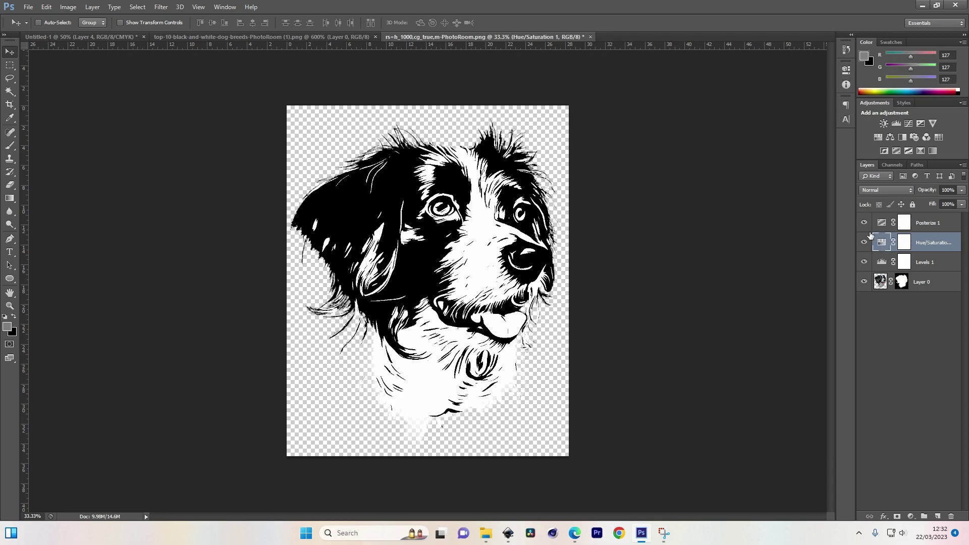
left_click(846, 105)
left_click_drag(784, 173, 787, 175)
left_click(896, 263)
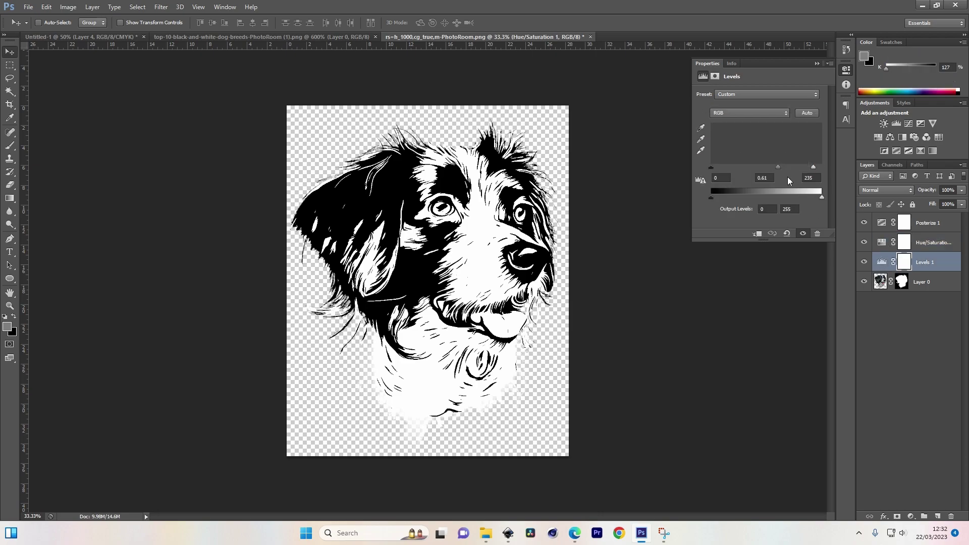
mouse_move(780, 170)
left_mouse_down()
mouse_move(771, 171)
mouse_move(780, 177)
left_mouse_up()
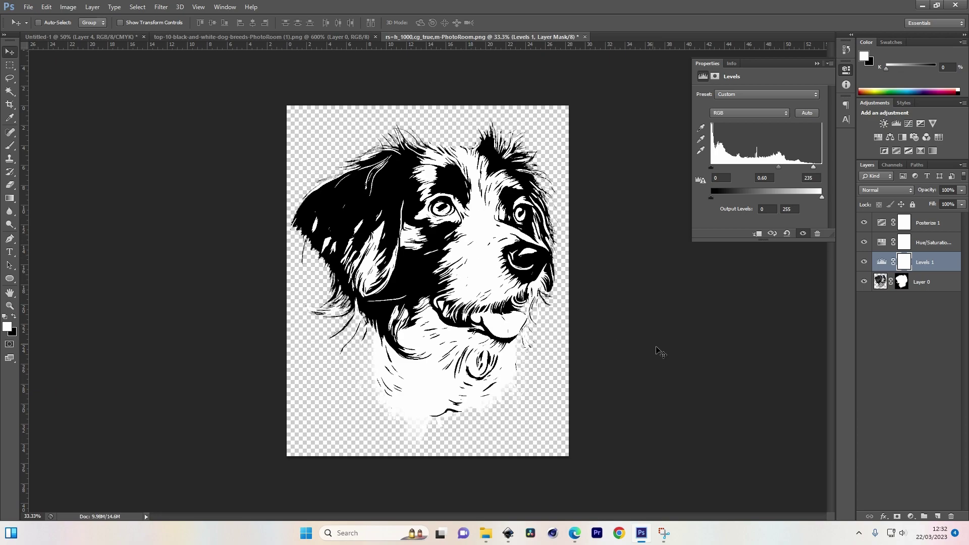
Add a new Layer 1 above Layer 0 with its blend mode set to Overlay
left_click(881, 281)
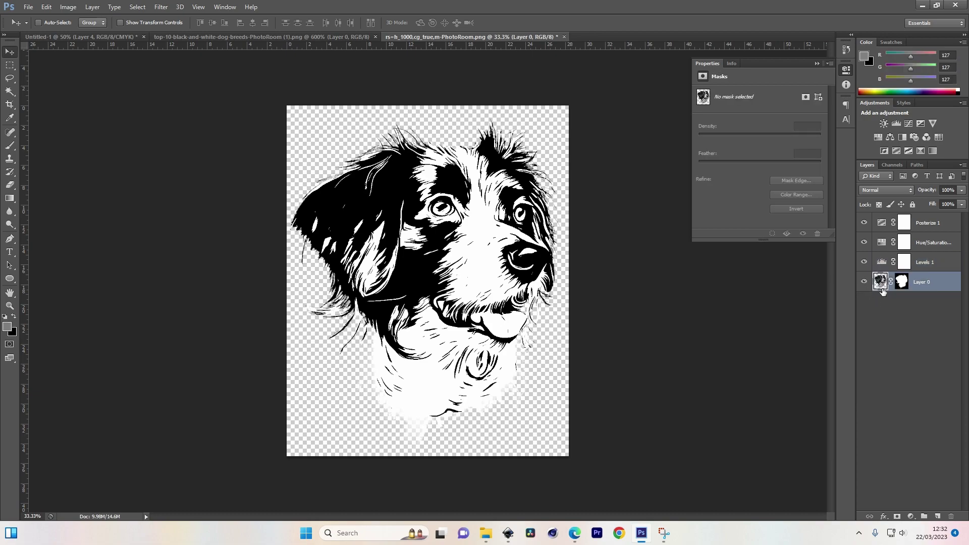
left_click(937, 516)
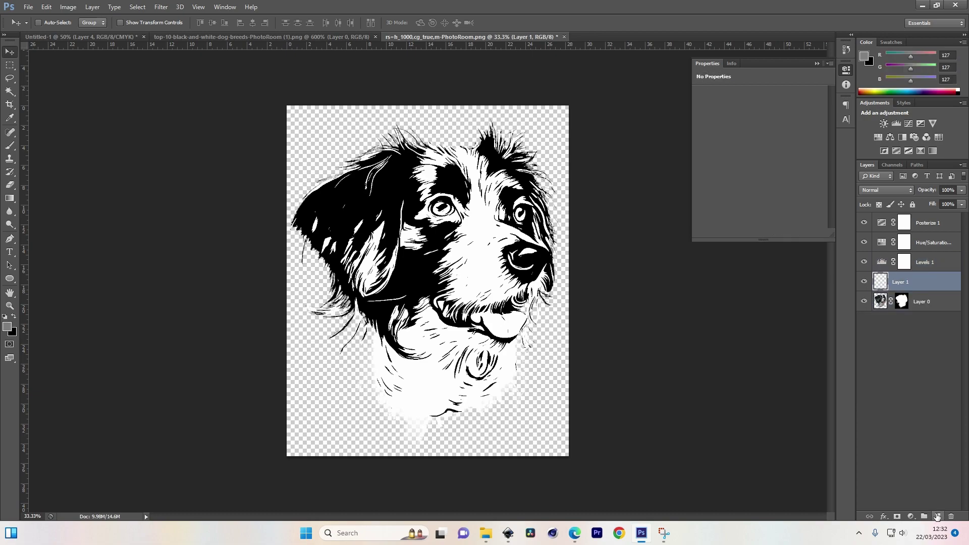
left_click(882, 191)
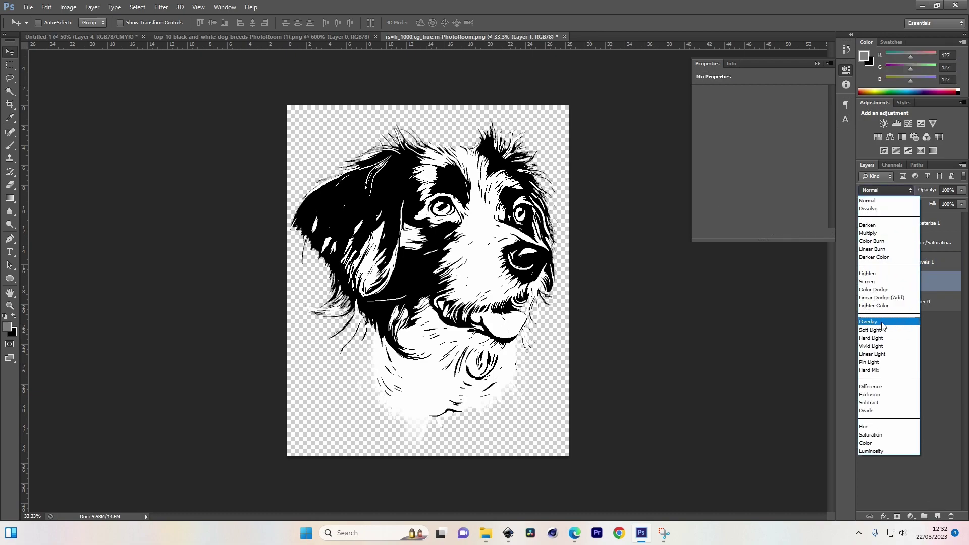
left_click(883, 325)
Brush white over the dark fur around the dog's eyes on the Overlay layer
left_click(4, 316)
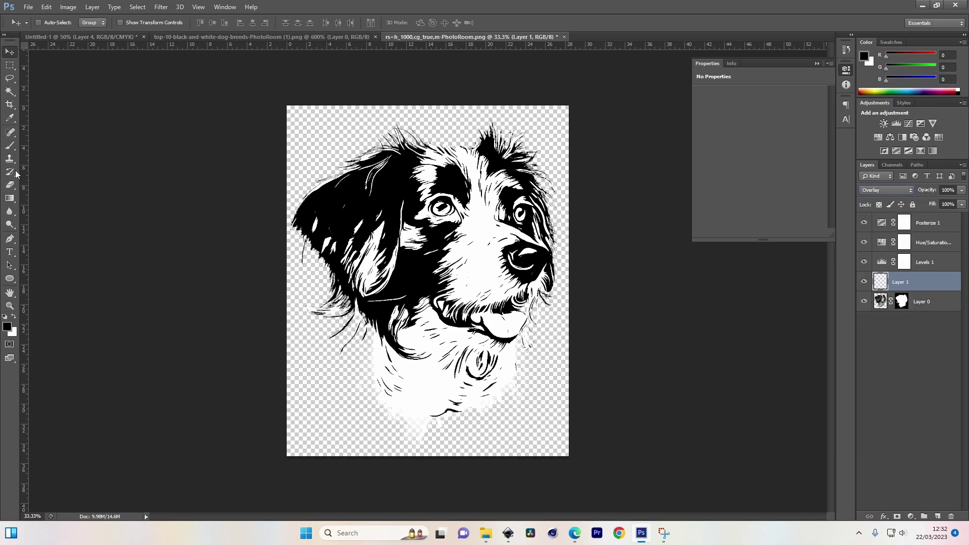
left_click(10, 146)
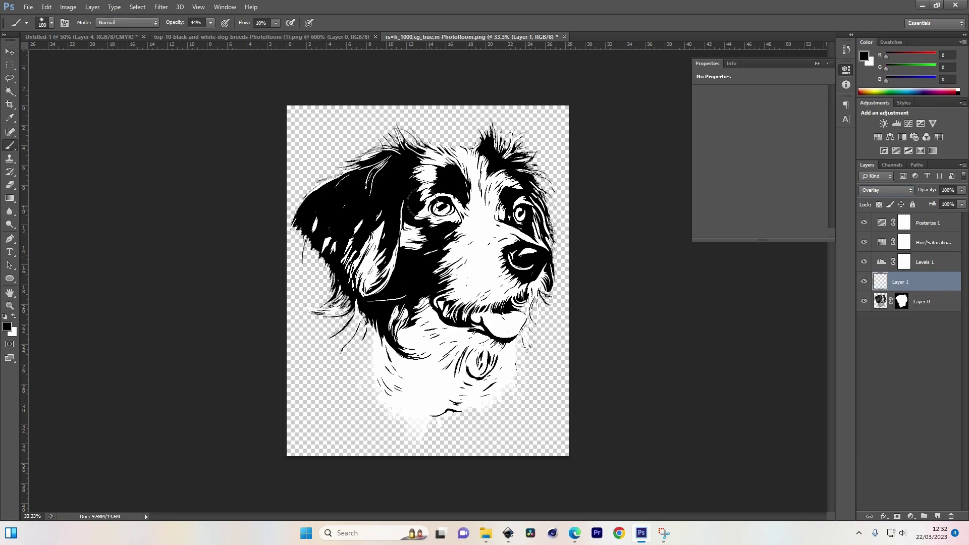
left_click(13, 316)
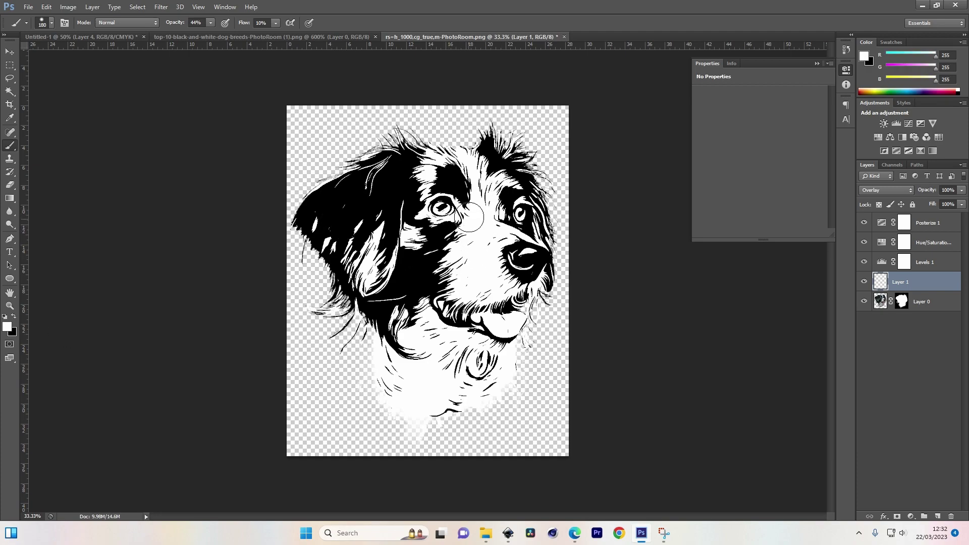
mouse_move(500, 222)
left_mouse_down()
mouse_move(506, 201)
mouse_move(477, 194)
mouse_move(452, 198)
mouse_move(442, 214)
mouse_move(505, 221)
mouse_move(520, 209)
left_mouse_up()
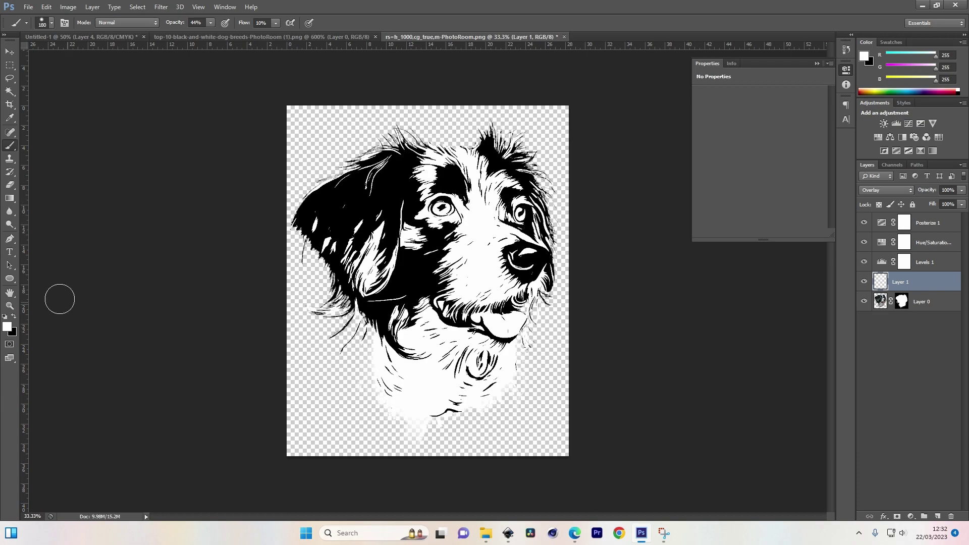
left_click(15, 317)
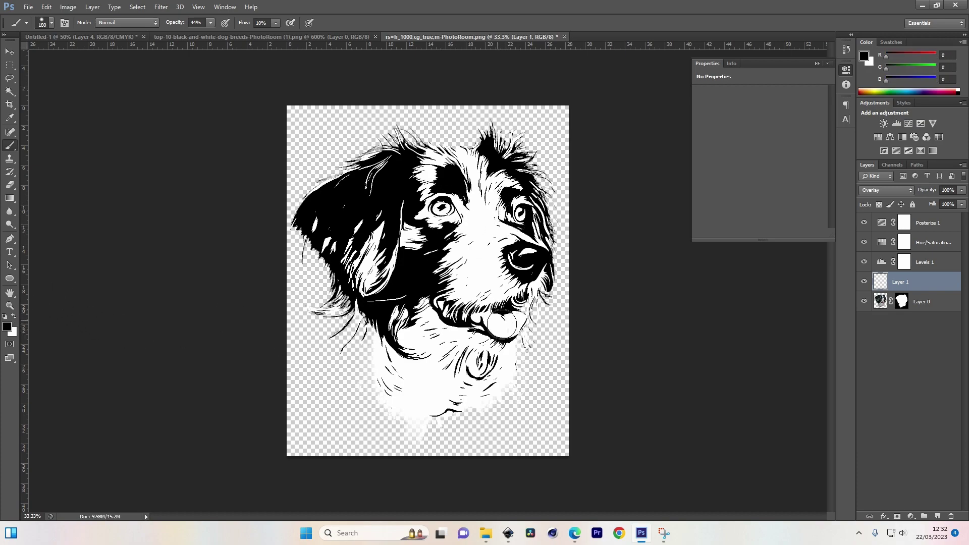
left_click(13, 316)
mouse_move(412, 249)
left_mouse_down()
mouse_move(441, 249)
mouse_move(415, 257)
mouse_move(453, 232)
mouse_move(433, 257)
mouse_move(457, 240)
mouse_move(428, 220)
mouse_move(450, 203)
mouse_move(458, 214)
mouse_move(468, 197)
mouse_move(493, 200)
mouse_move(454, 211)
left_mouse_up()
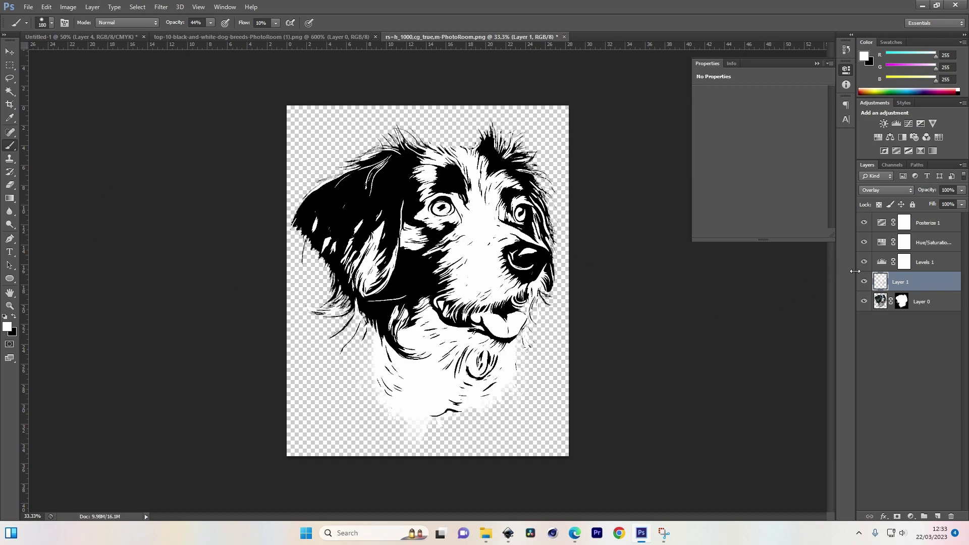
Merge all layers from Posterize 1 down to Layer 0 and load the dog's opaque pixels
left_click(10, 51)
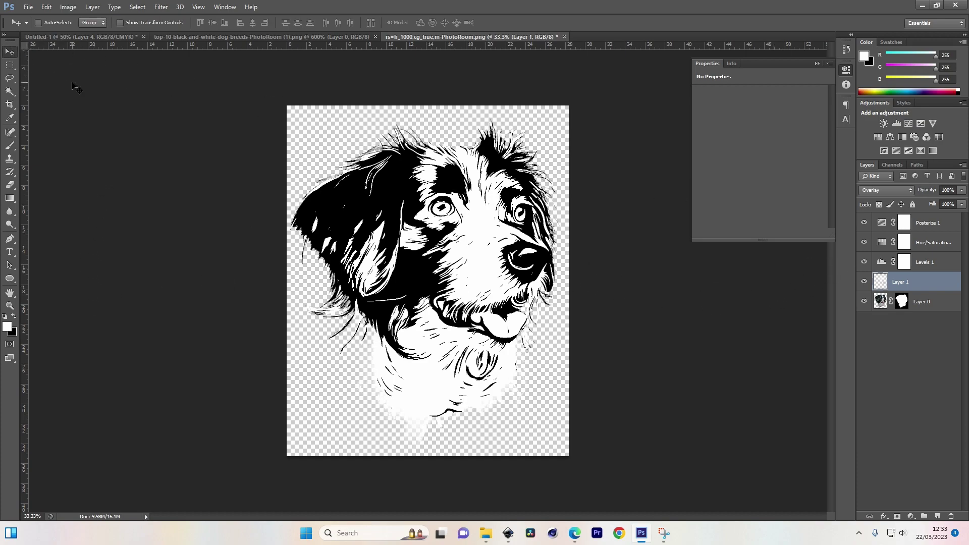
left_click(916, 396)
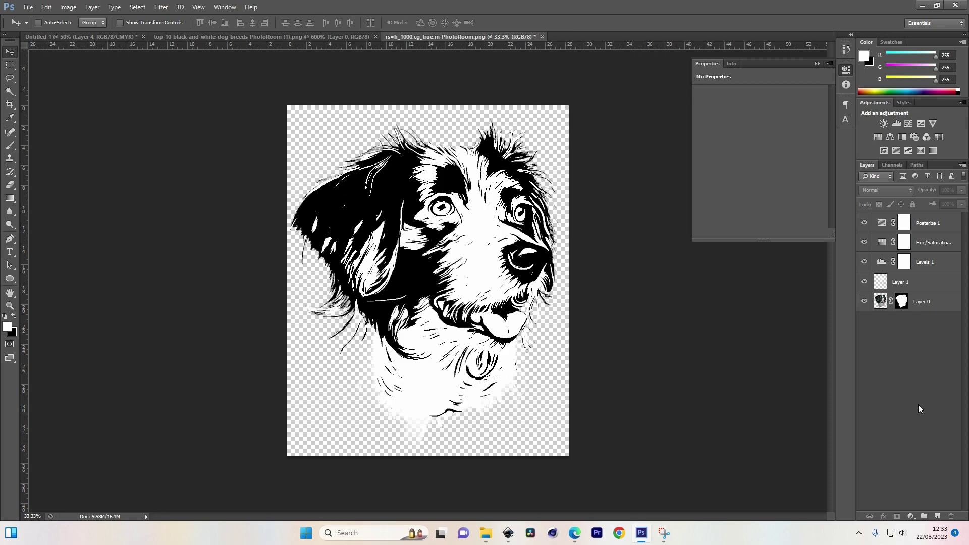
left_click(933, 225)
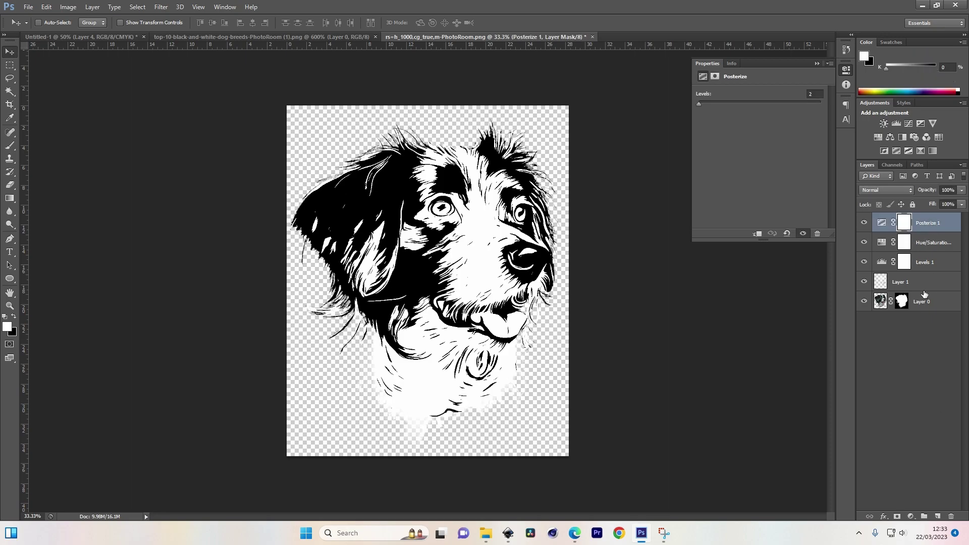
left_click(934, 310, "shift")
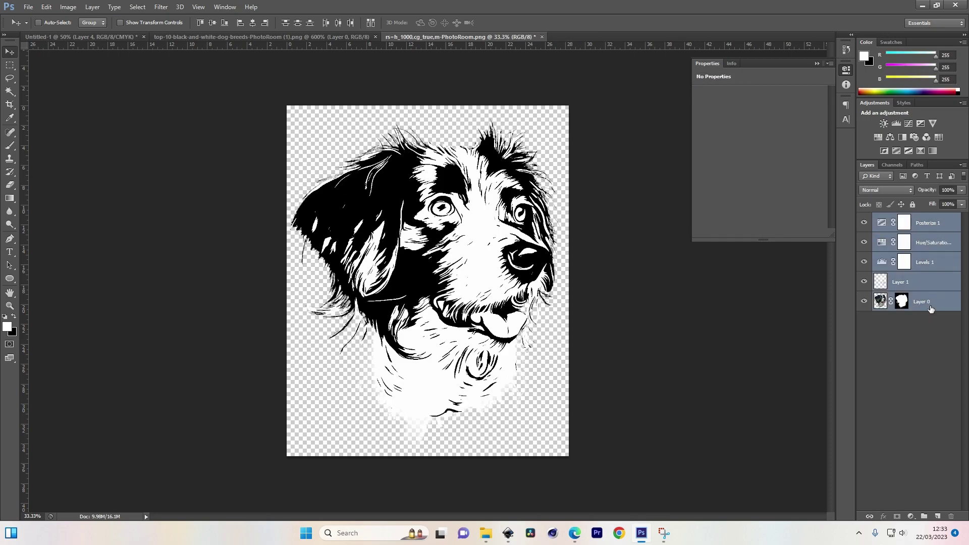
right_click(932, 302)
left_click(825, 360)
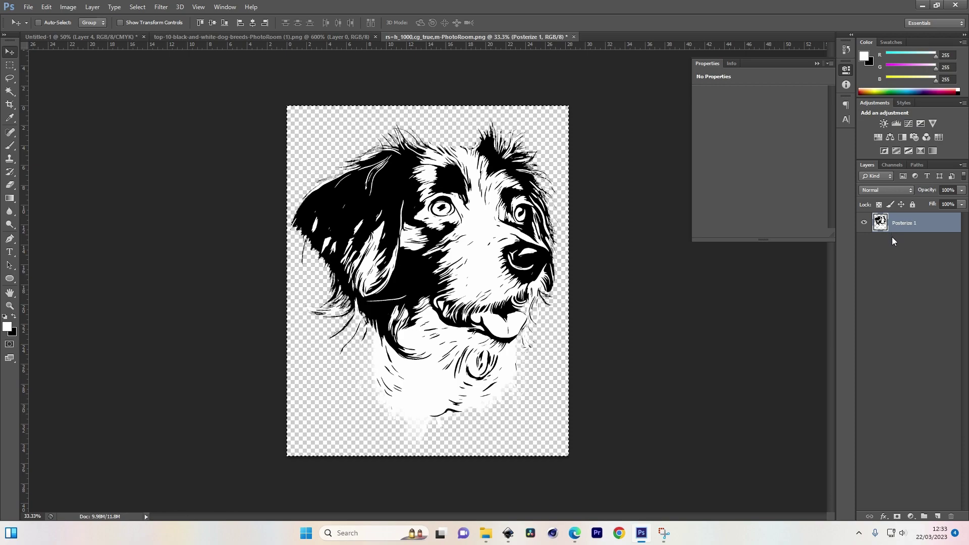
key("ctrl+d")
left_click(881, 224, "ctrl")
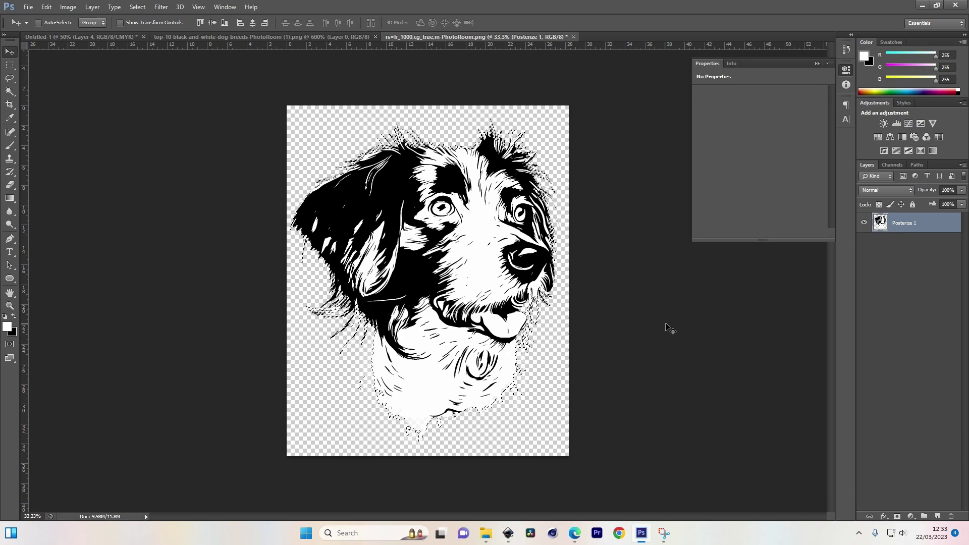
Paste the dog into Inkscape, enlarge it, and trace it to a vector with Trace Bitmap
key("alt+Tab")
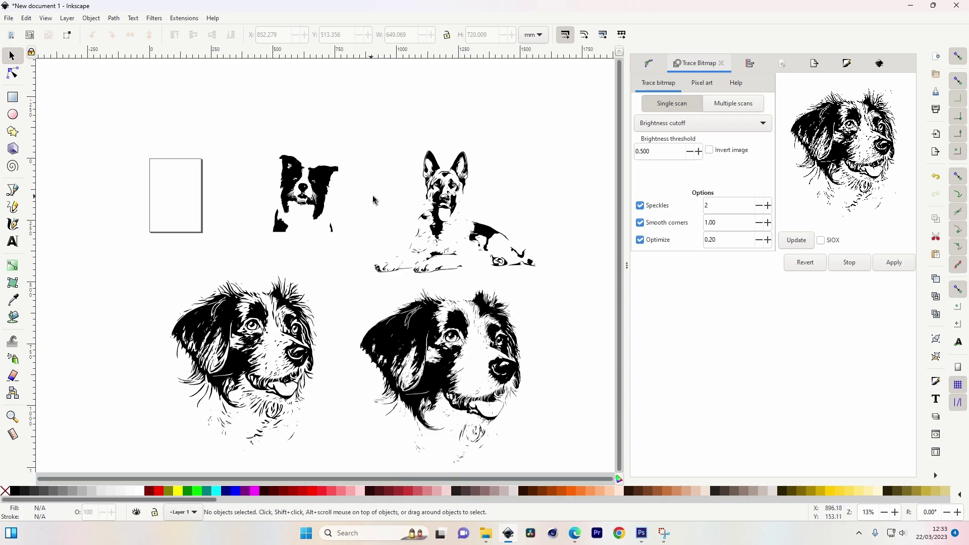
key("ctrl+v")
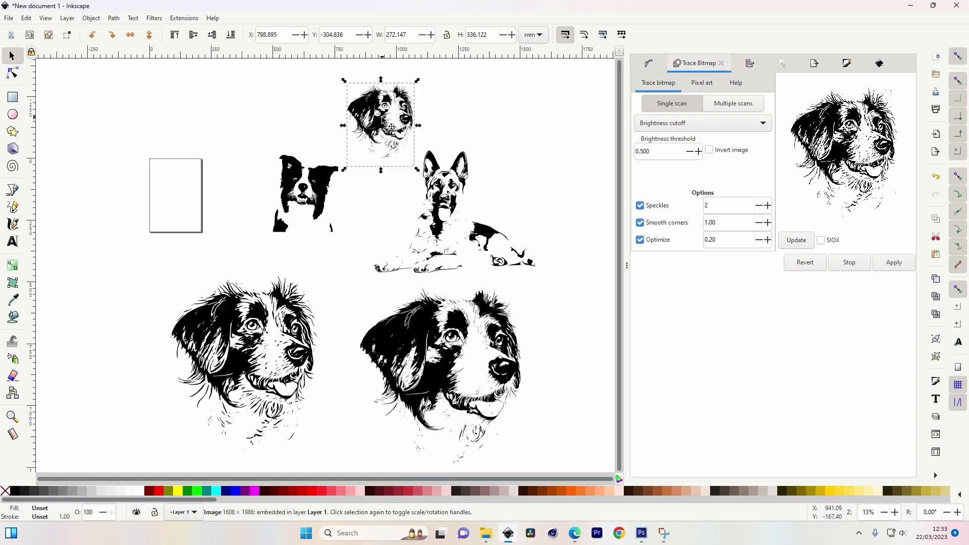
left_click_drag(416, 165, 534, 229)
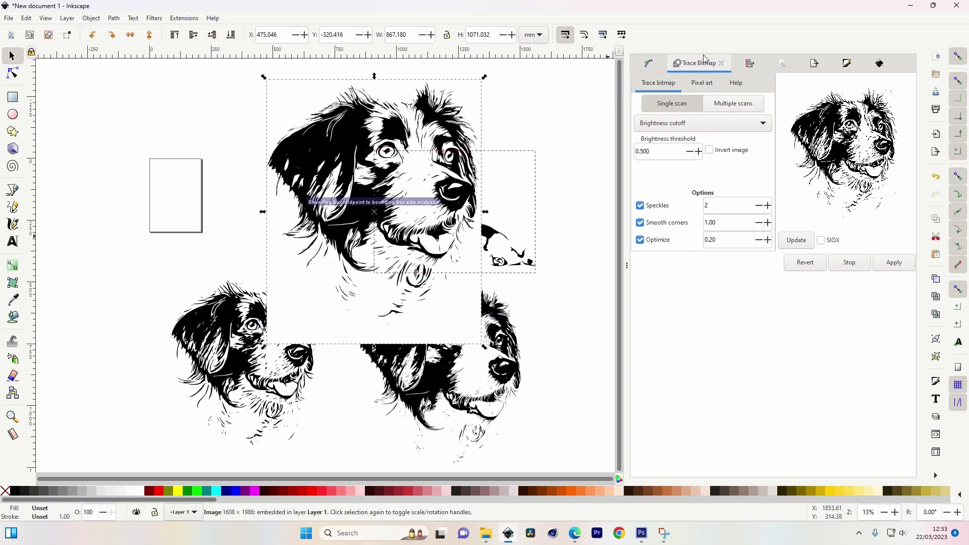
double_click(657, 155)
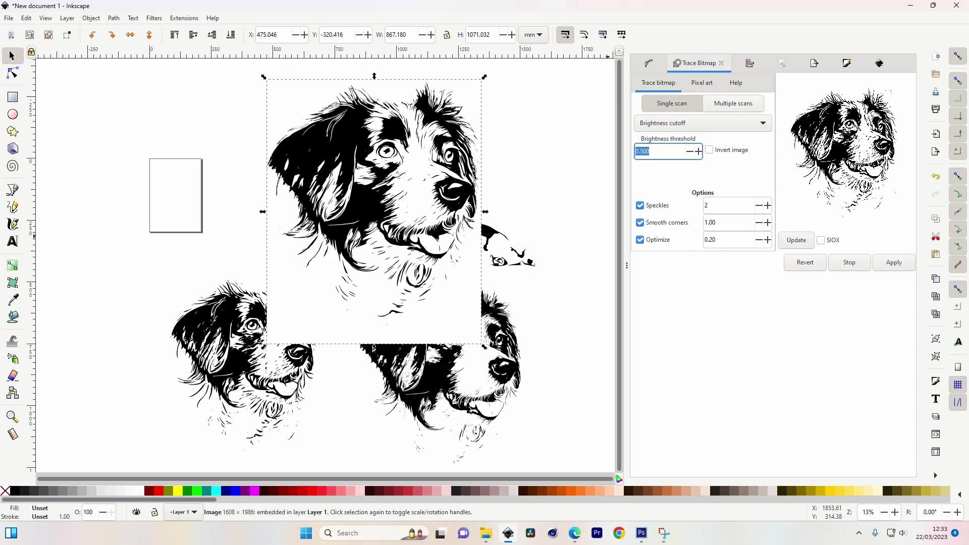
left_click(794, 242)
left_click(907, 267)
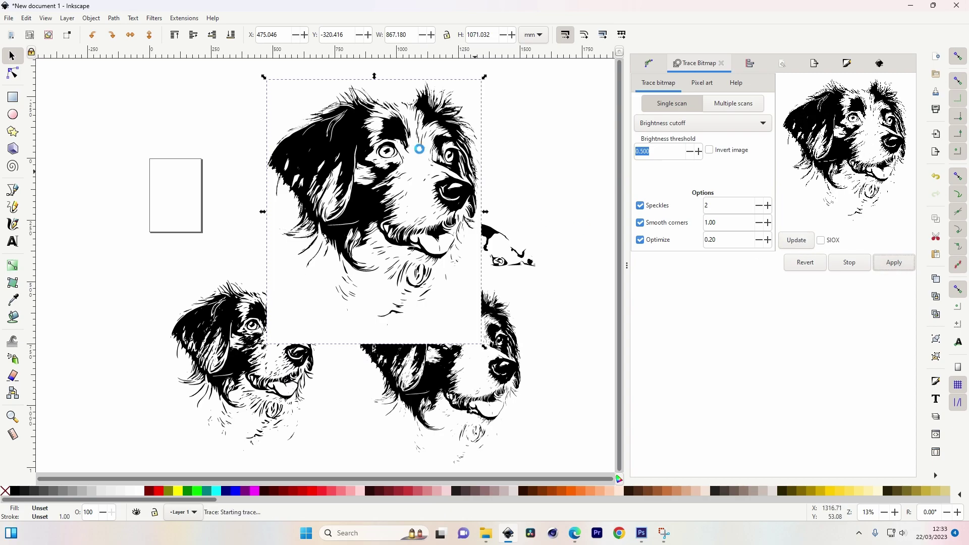
Delete the original dog bitmap and move the traced path to the top-left
left_click_drag(341, 152, 154, 170)
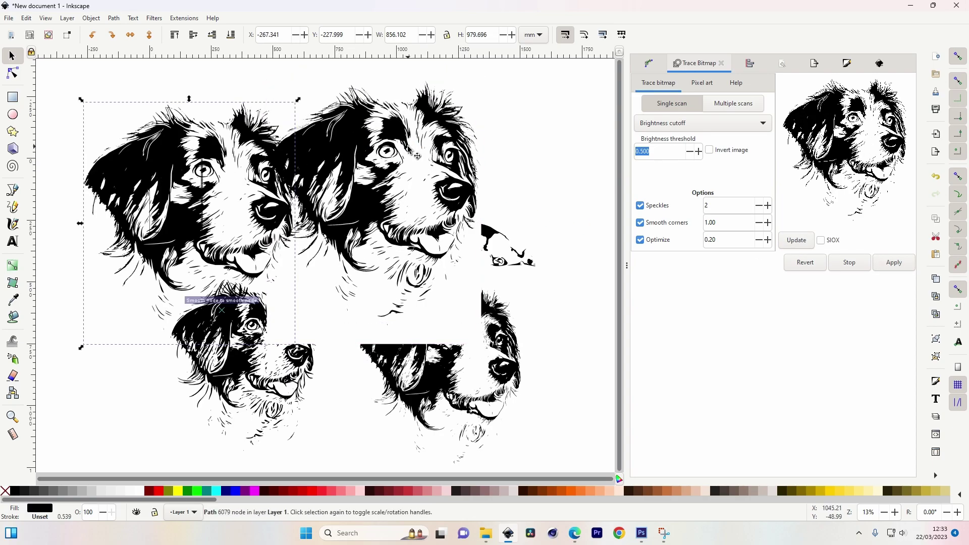
left_click(283, 161)
key("Delete")
left_click_drag(232, 161, 172, 109)
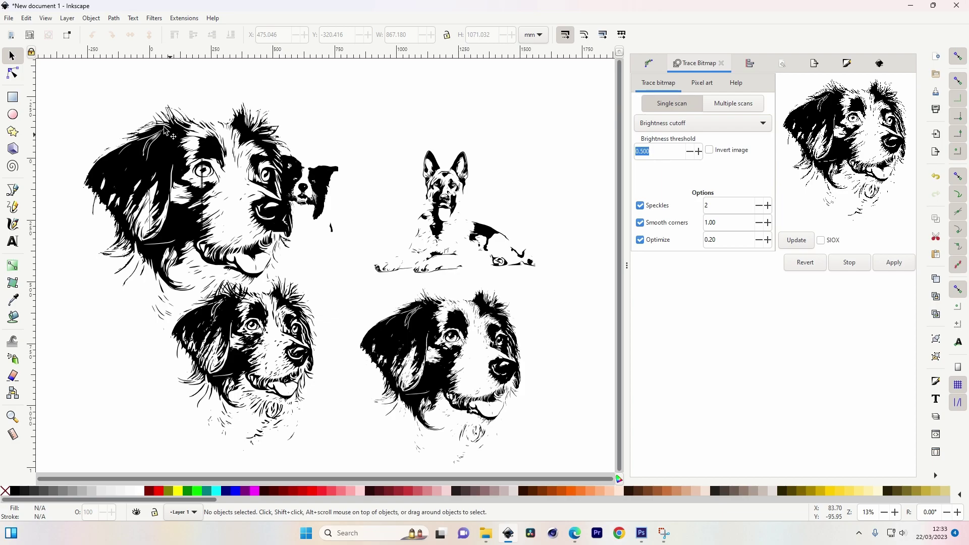
left_click_drag(160, 168, 100, 133)
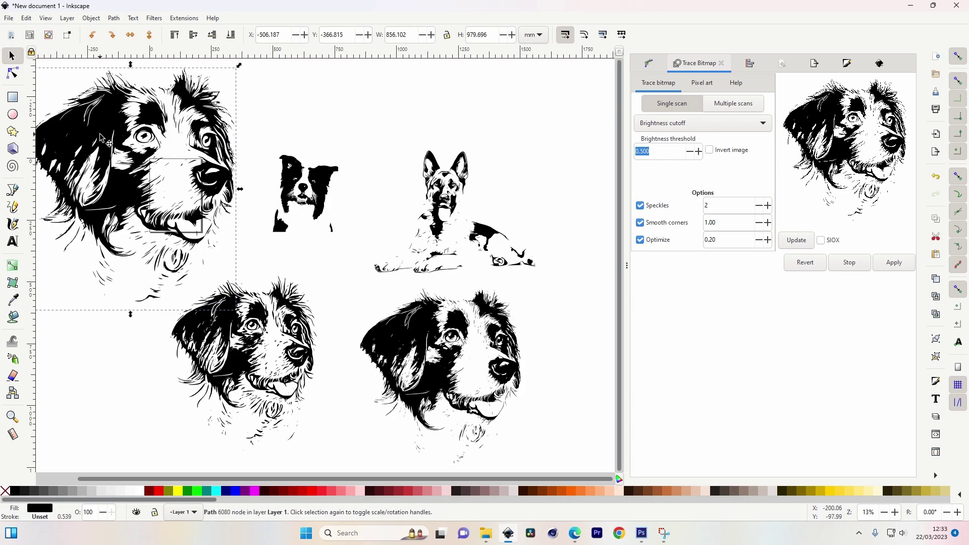
key("alt+Tab")
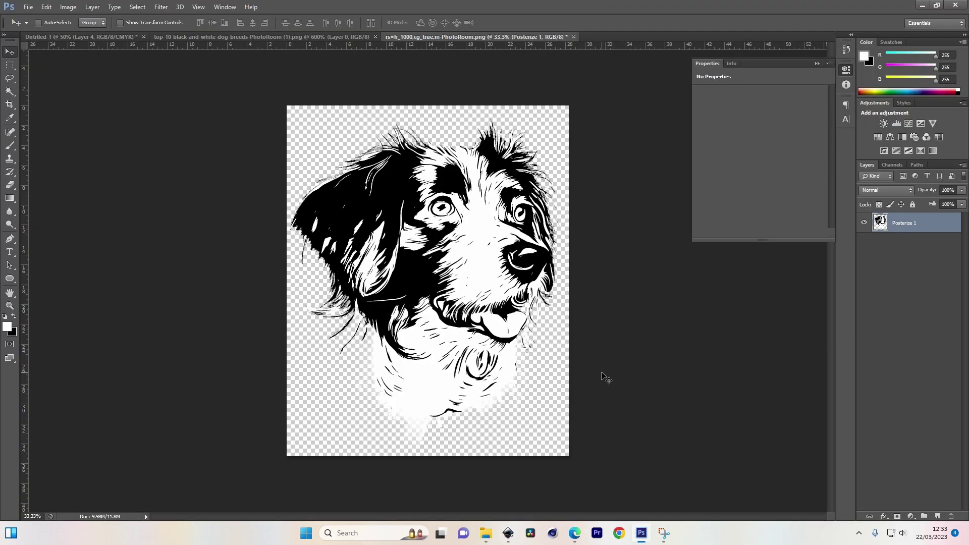